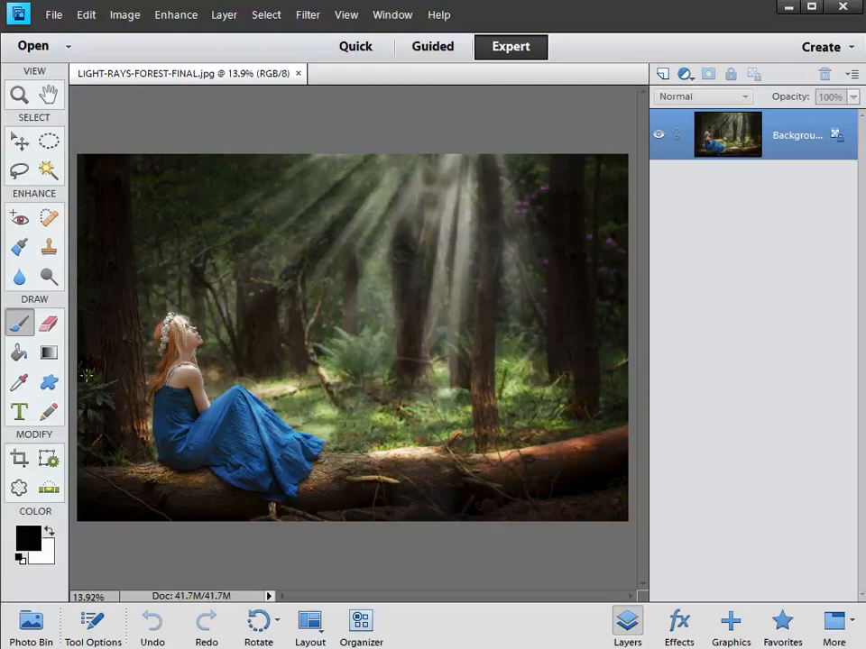
# Close the finished forest image and load the DP-LIGHT-BRUSHES.abr brush set from the Start Images folder
pyautogui.click(298, 74)
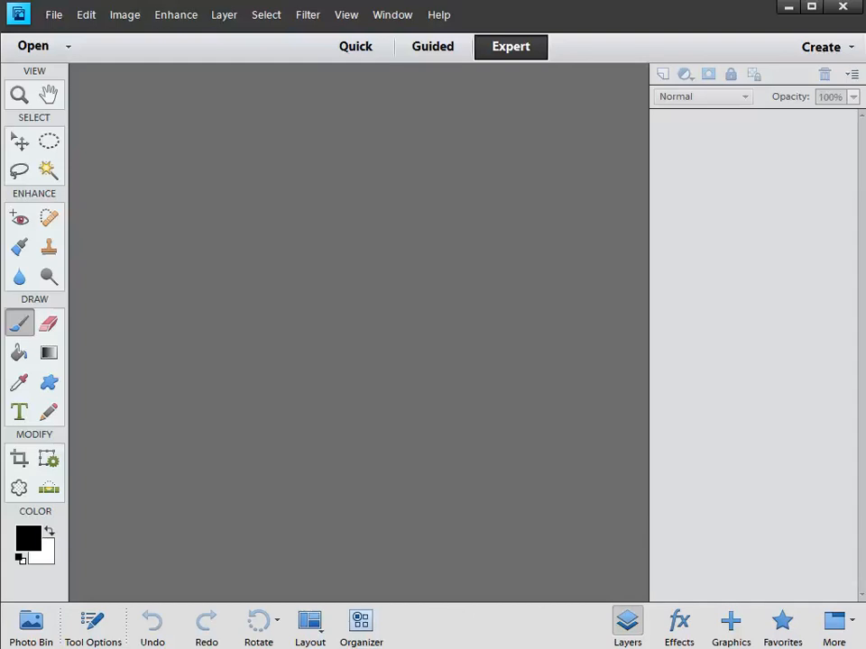
pyautogui.moveTo(864, 191); pyautogui.dragTo(603, 187)
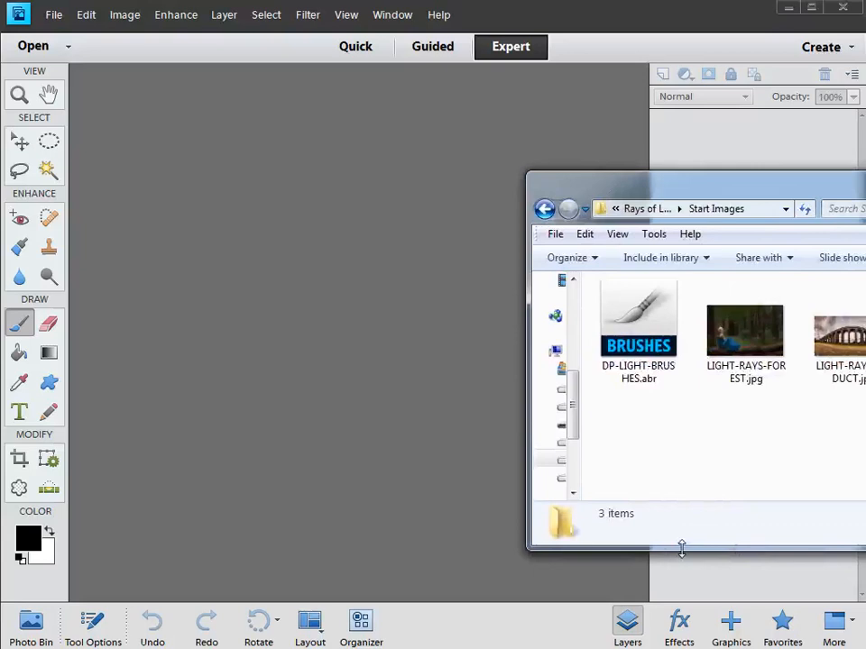
pyautogui.click(642, 326)
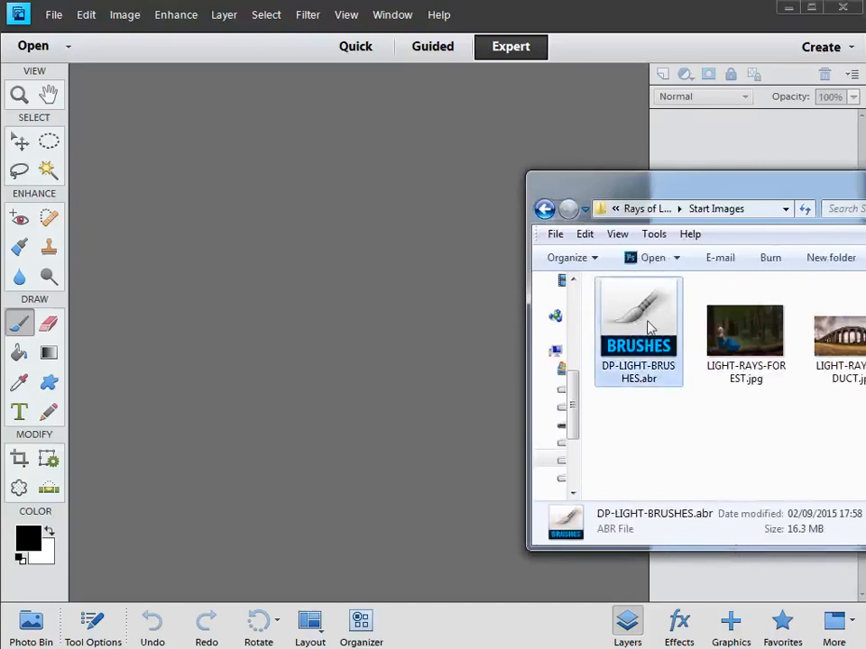
pyautogui.moveTo(649, 326)
pyautogui.mouseDown()
pyautogui.moveTo(307, 281)
pyautogui.moveTo(217, 426)
pyautogui.moveTo(278, 254)
pyautogui.moveTo(277, 303)
pyautogui.moveTo(325, 298)
pyautogui.mouseUp()
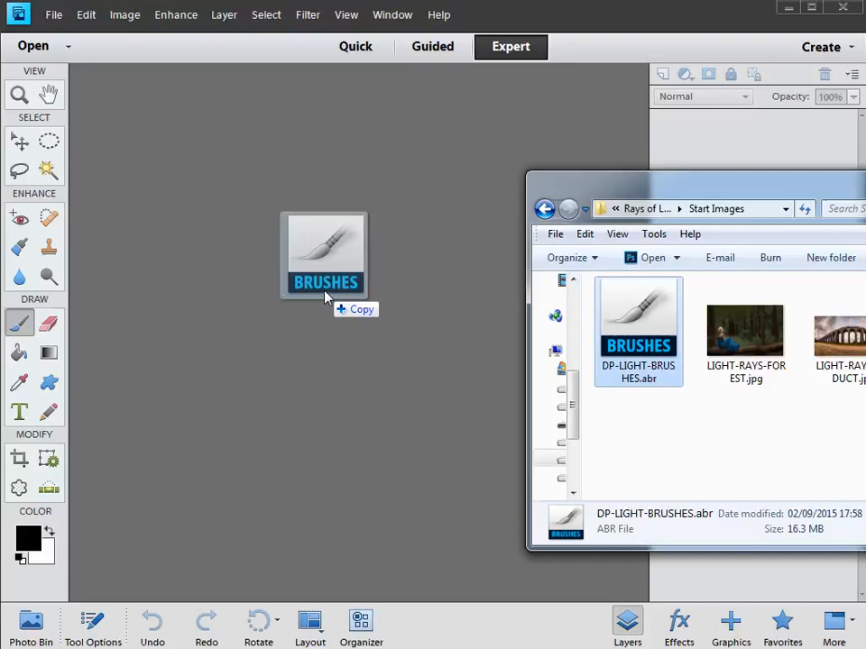
pyautogui.moveTo(326, 299); pyautogui.dragTo(521, 367)
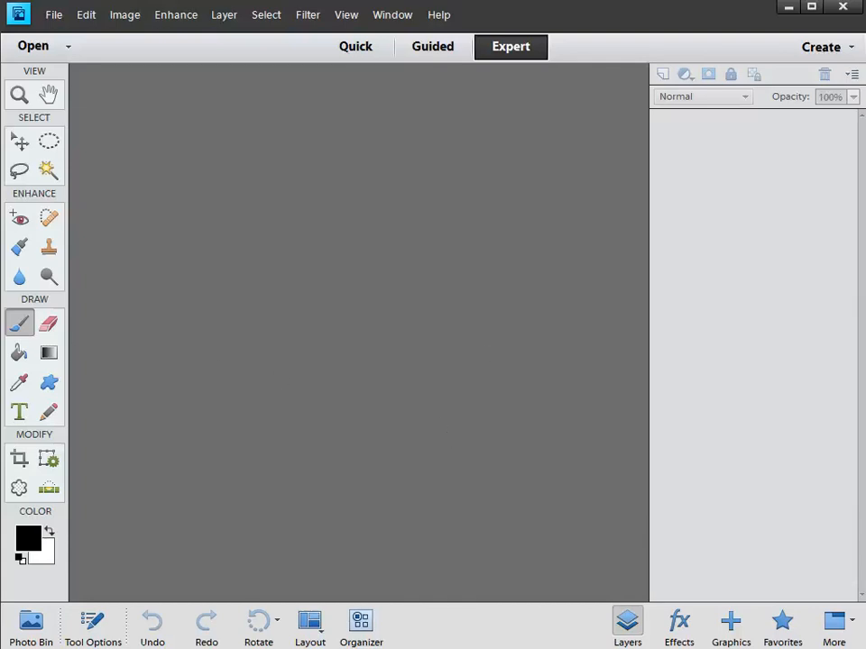
# Examine the Brush tool's Default Brushes presets down to the end of the list, and find the Load Brushes option
pyautogui.click(93, 631)
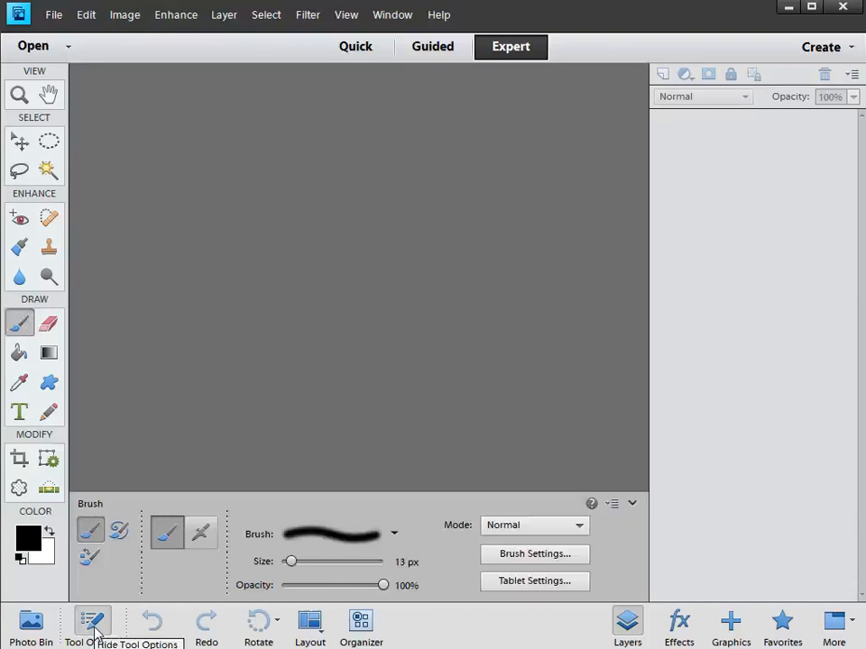
pyautogui.click(393, 533)
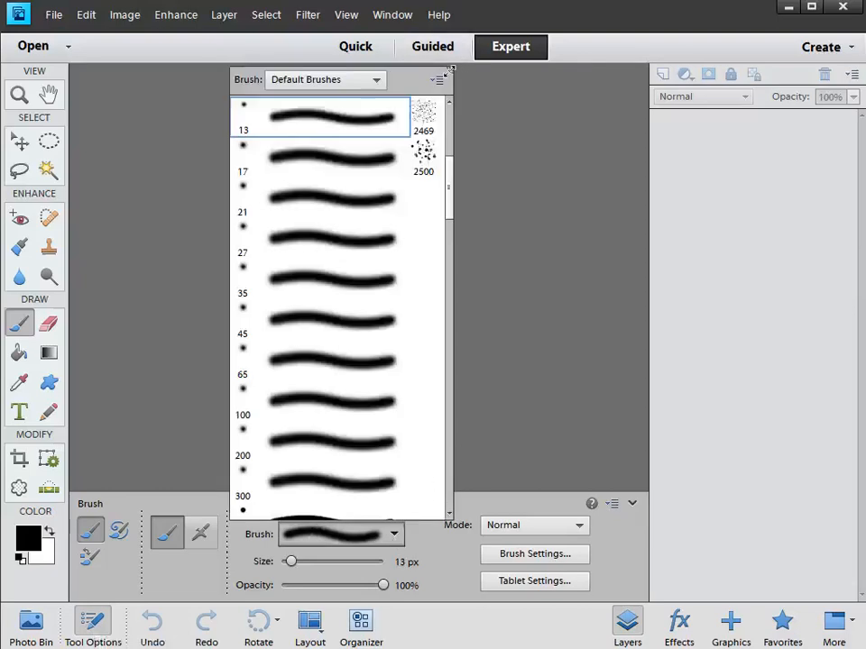
pyautogui.moveTo(451, 67); pyautogui.dragTo(438, 64)
pyautogui.moveTo(439, 164)
pyautogui.mouseDown()
pyautogui.moveTo(436, 376)
pyautogui.moveTo(420, 489)
pyautogui.mouseUp()
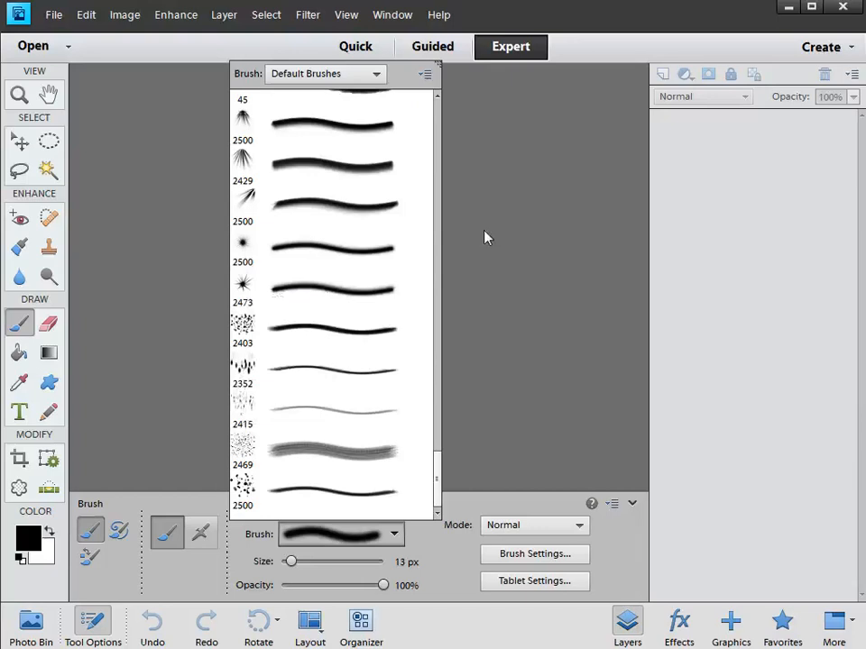
pyautogui.click(430, 80)
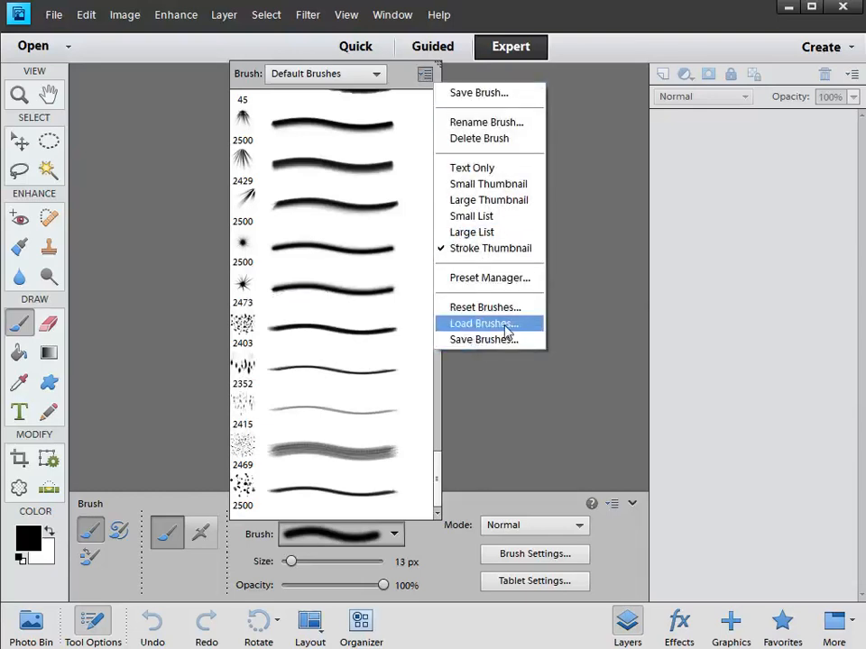
pyautogui.click(591, 263)
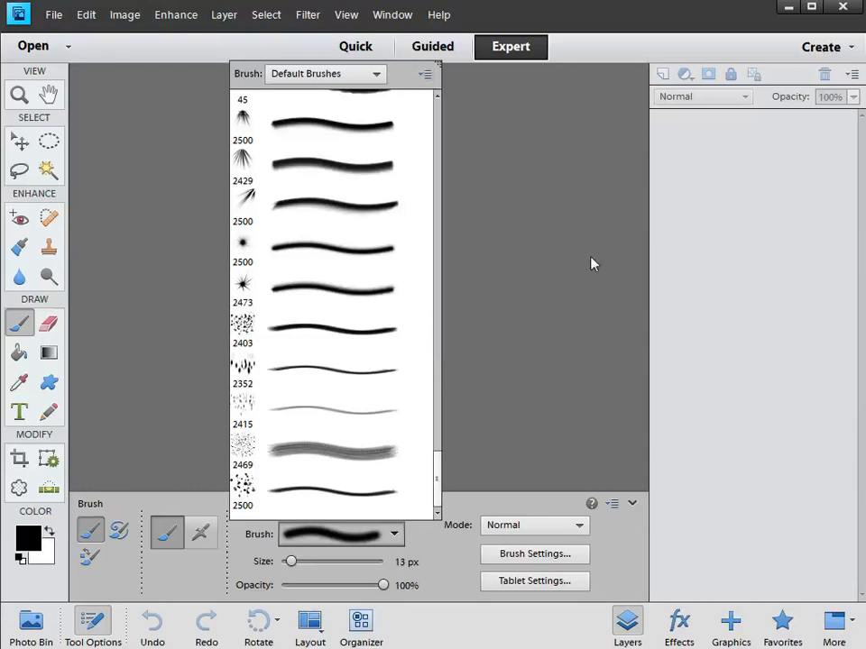
pyautogui.click(592, 263)
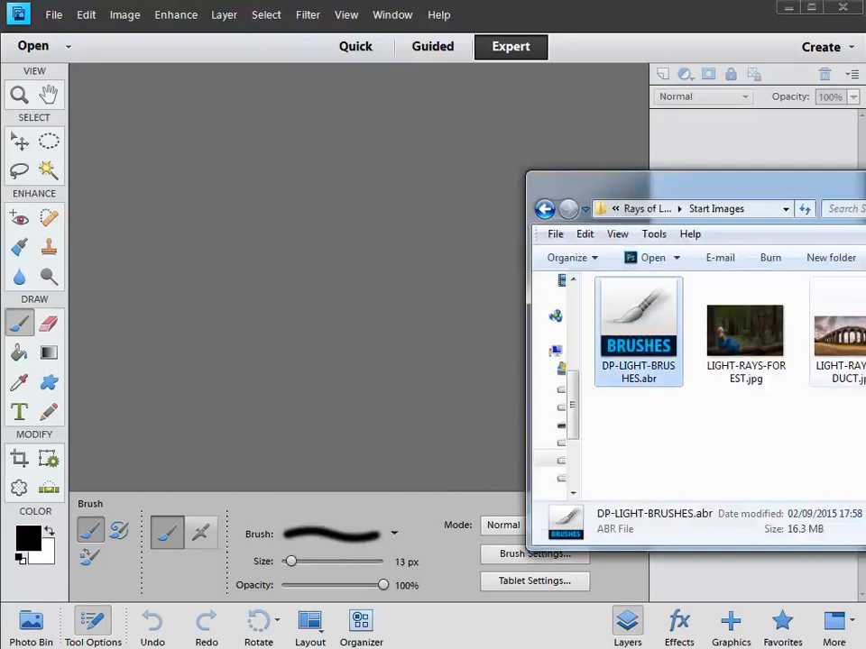
# Open LIGHT-RAYS-FOREST.jpg from the Start Images folder and hide the tool options
pyautogui.moveTo(745, 332); pyautogui.dragTo(377, 222)
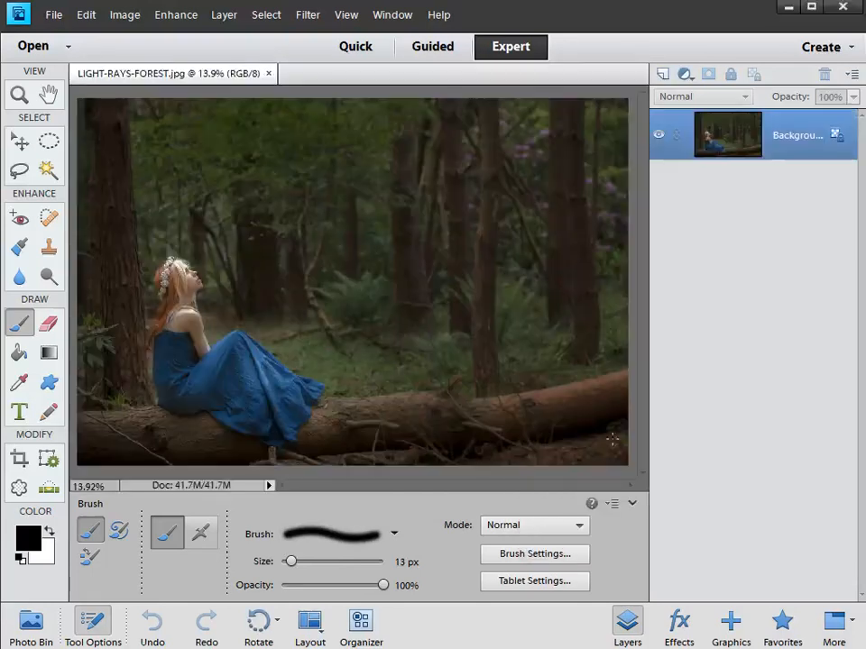
pyautogui.click(632, 505)
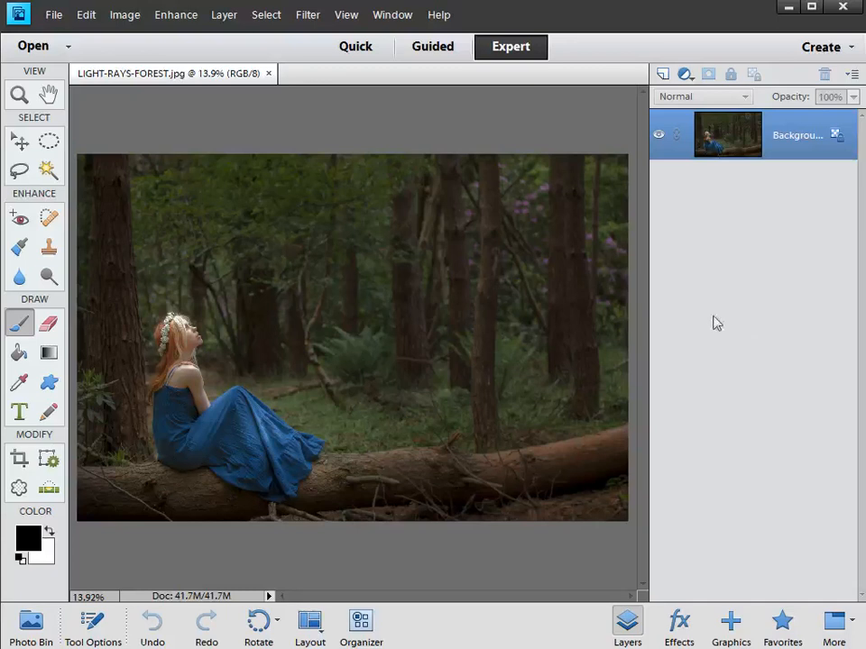
# Add a Levels adjustment layer named Dark above the background
pyautogui.click(220, 14)
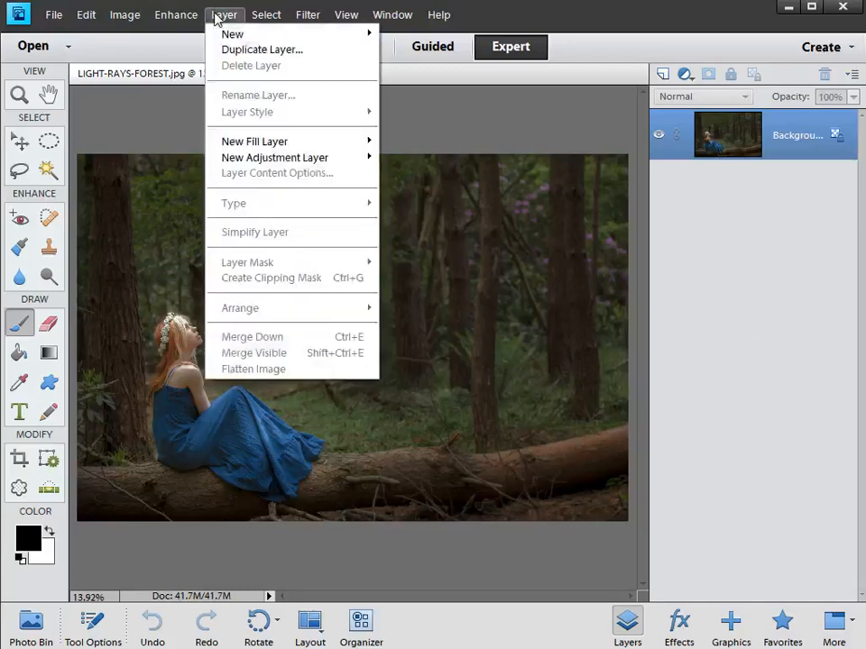
pyautogui.moveTo(286, 165)
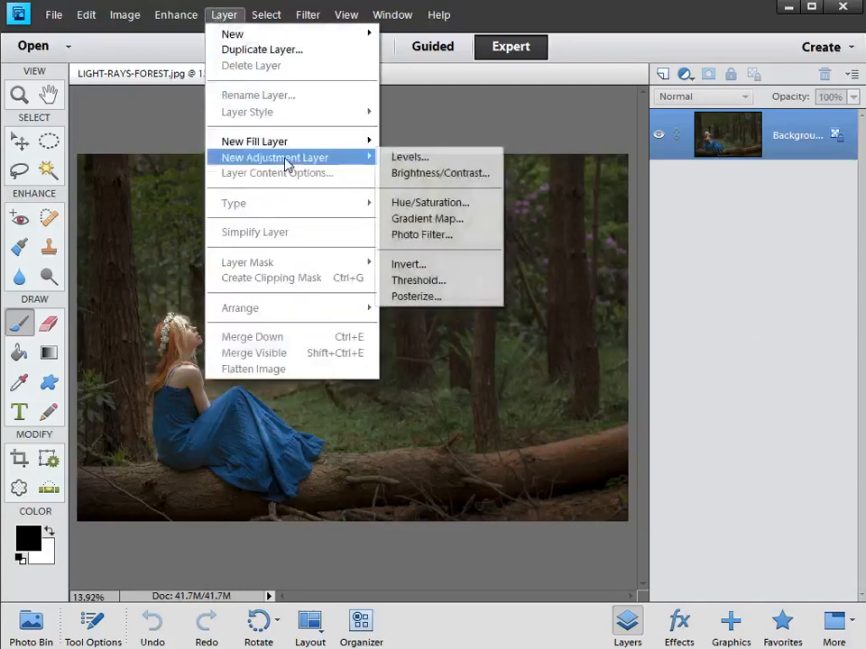
pyautogui.click(432, 162)
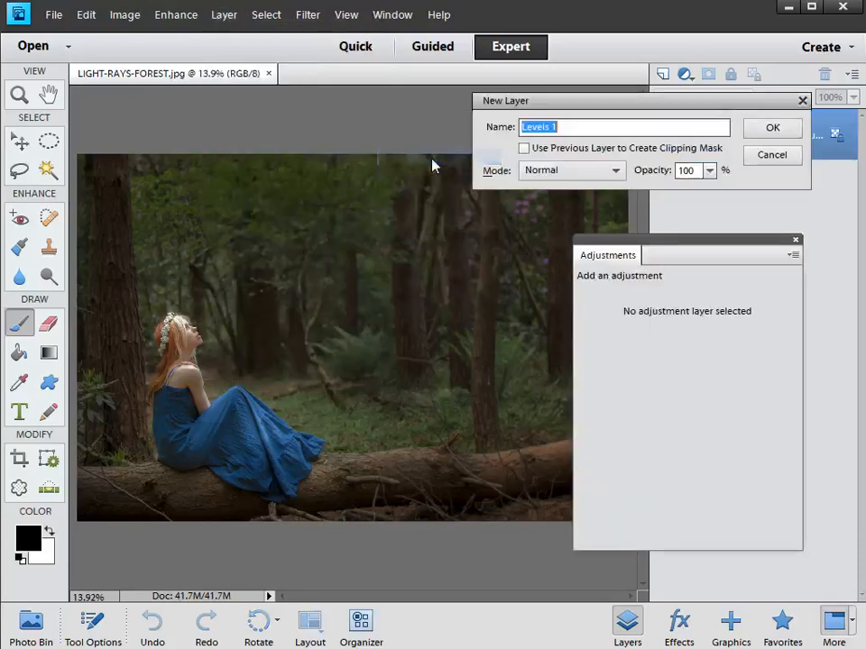
pyautogui.write('Dark')
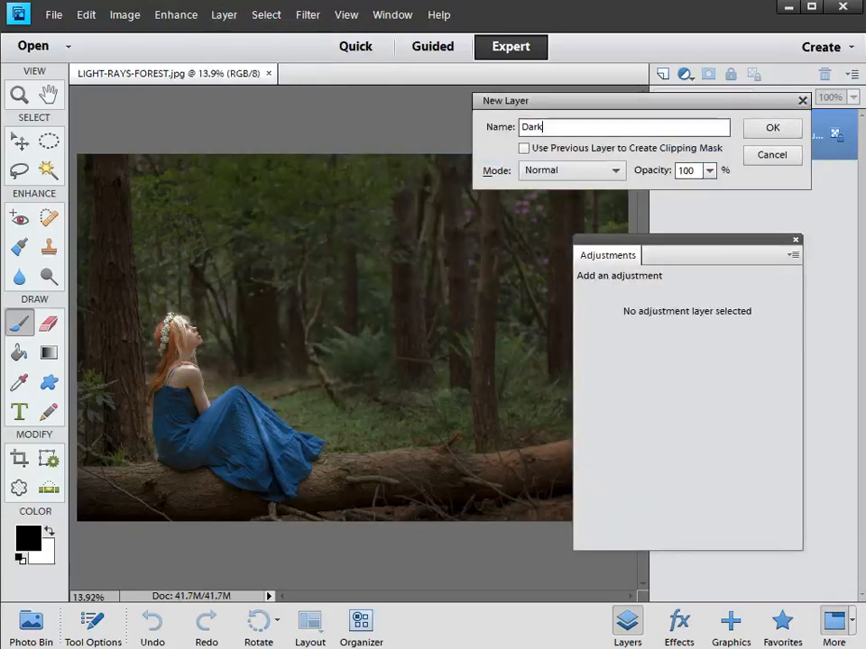
pyautogui.press('Return')
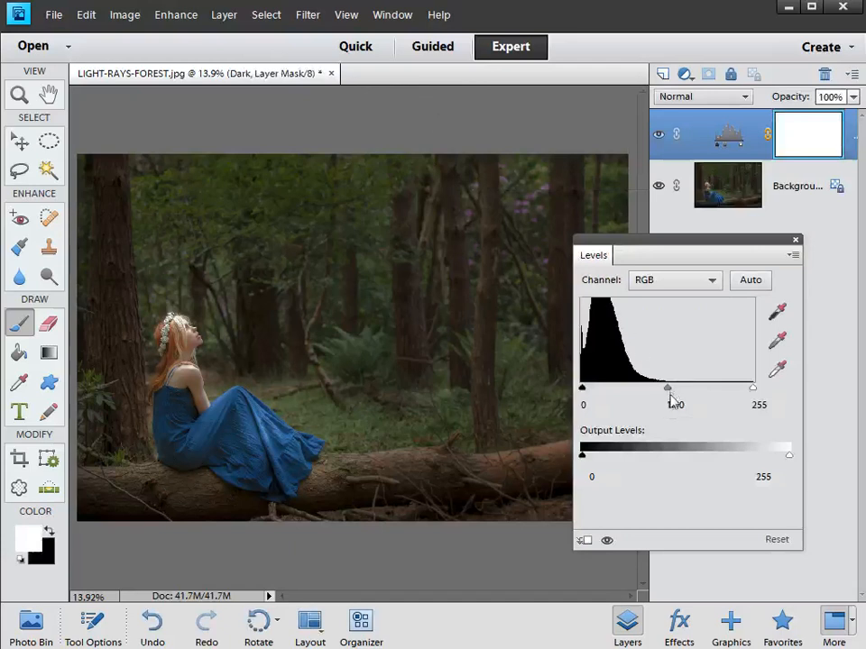
# Darken the image by setting the Dark layer's Levels midtone value to 0.57, and close the adjustment settings
pyautogui.moveTo(668, 389); pyautogui.dragTo(702, 400)
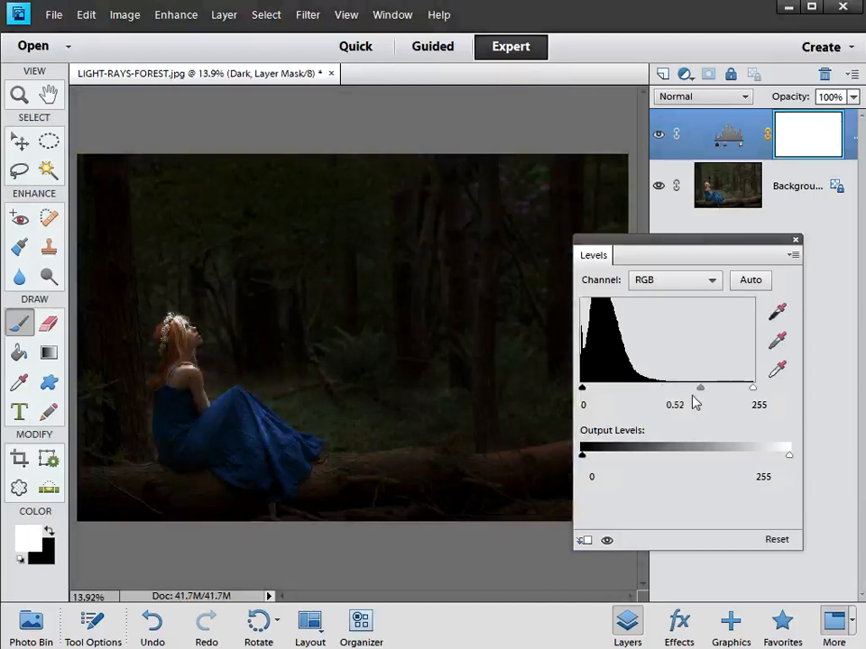
pyautogui.moveTo(699, 388); pyautogui.dragTo(693, 388)
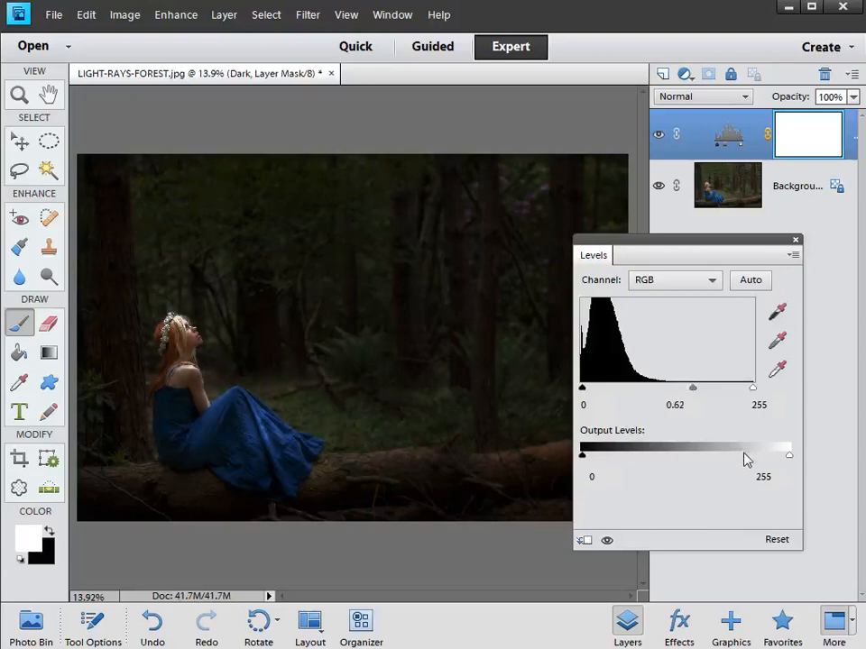
pyautogui.moveTo(692, 390); pyautogui.dragTo(700, 391)
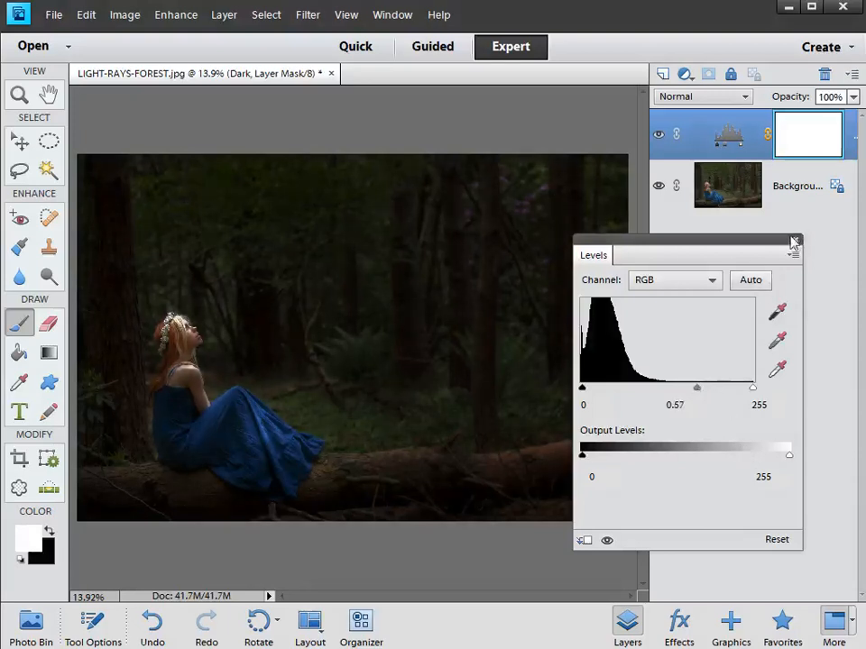
pyautogui.moveTo(796, 241); pyautogui.dragTo(705, 243)
pyautogui.click(726, 239)
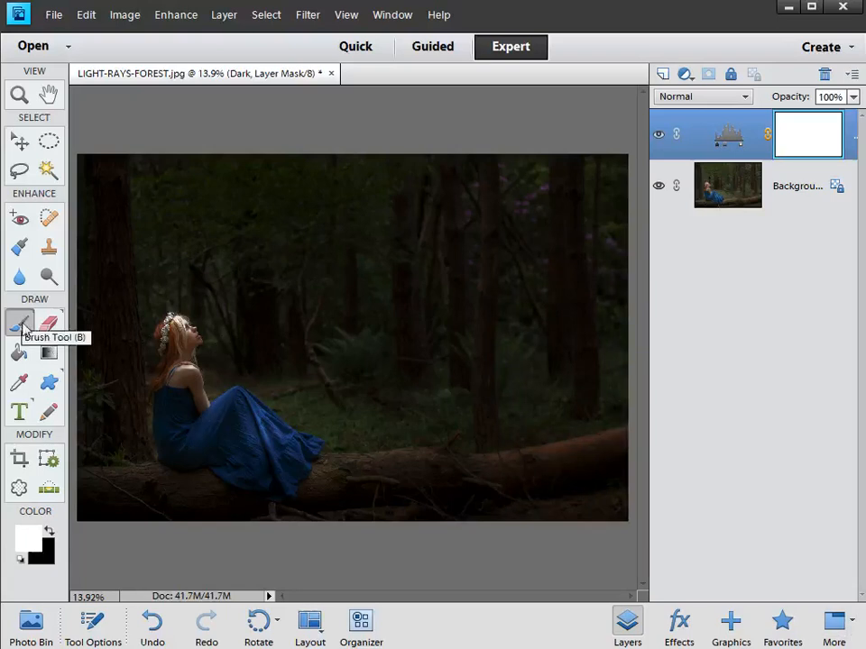
# Choose the Soft Round 300 pixels brush for the Brush tool and enlarge it to 1464 px
pyautogui.click(93, 622)
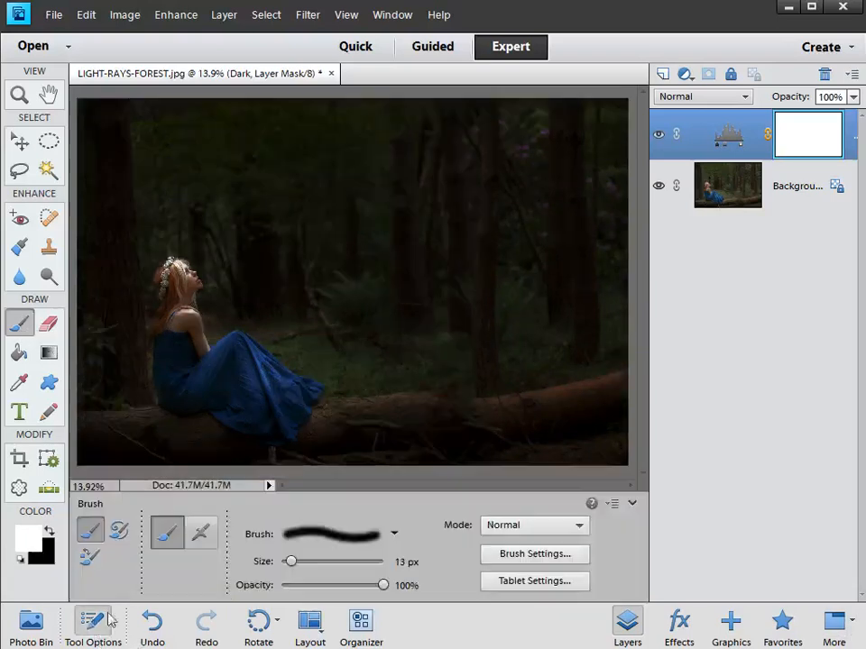
pyautogui.click(394, 534)
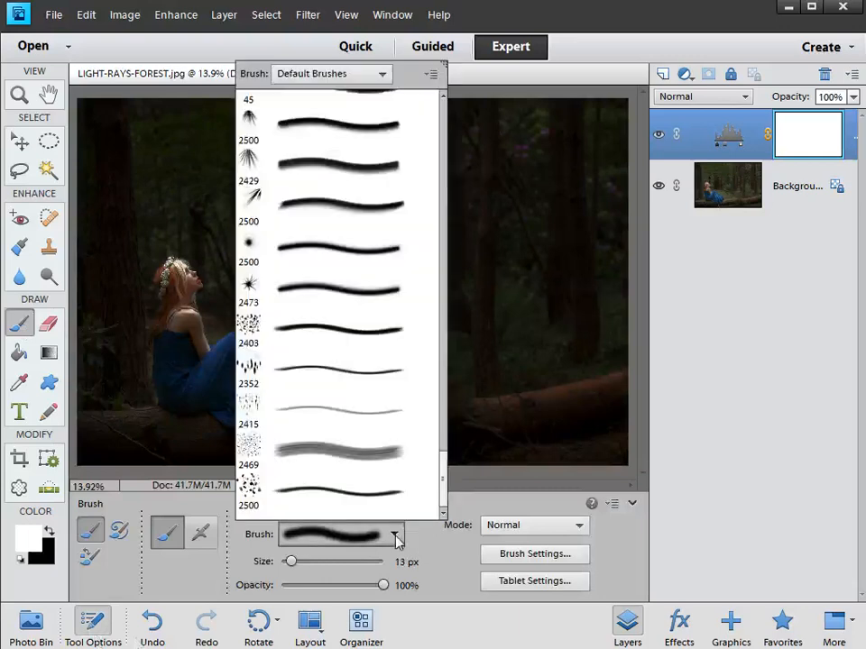
pyautogui.moveTo(442, 477)
pyautogui.mouseDown()
pyautogui.moveTo(450, 216)
pyautogui.moveTo(433, 184)
pyautogui.moveTo(439, 107)
pyautogui.moveTo(411, 208)
pyautogui.mouseUp()
pyautogui.click(284, 350)
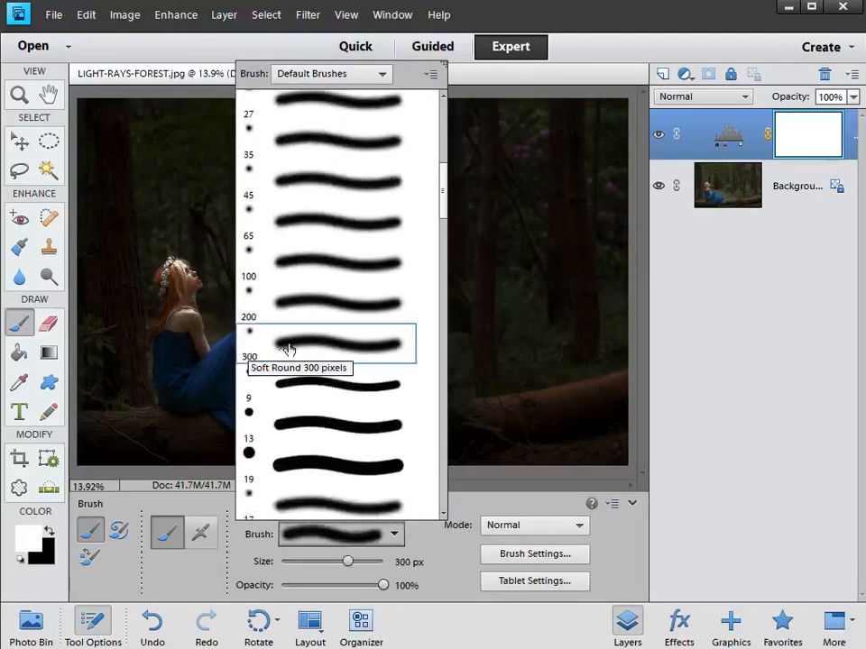
pyautogui.click(574, 83)
pyautogui.moveTo(351, 570); pyautogui.dragTo(368, 569)
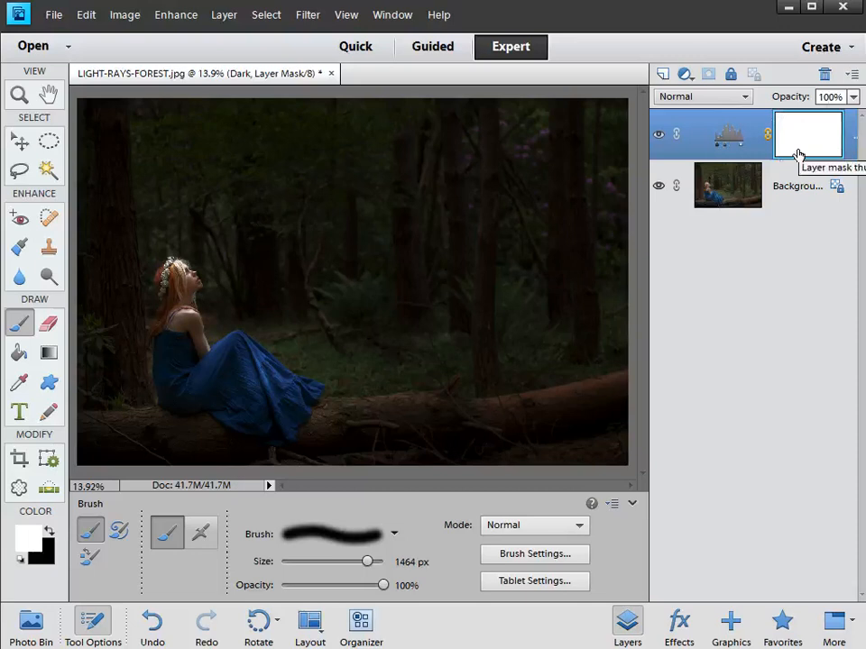
# Make black the foreground colour and paint on the Dark layer's mask over the woman, the forest clearing and the log
pyautogui.click(49, 533)
pyautogui.moveTo(237, 269)
pyautogui.mouseDown()
pyautogui.moveTo(192, 330)
pyautogui.moveTo(232, 300)
pyautogui.moveTo(441, 317)
pyautogui.moveTo(357, 342)
pyautogui.mouseUp()
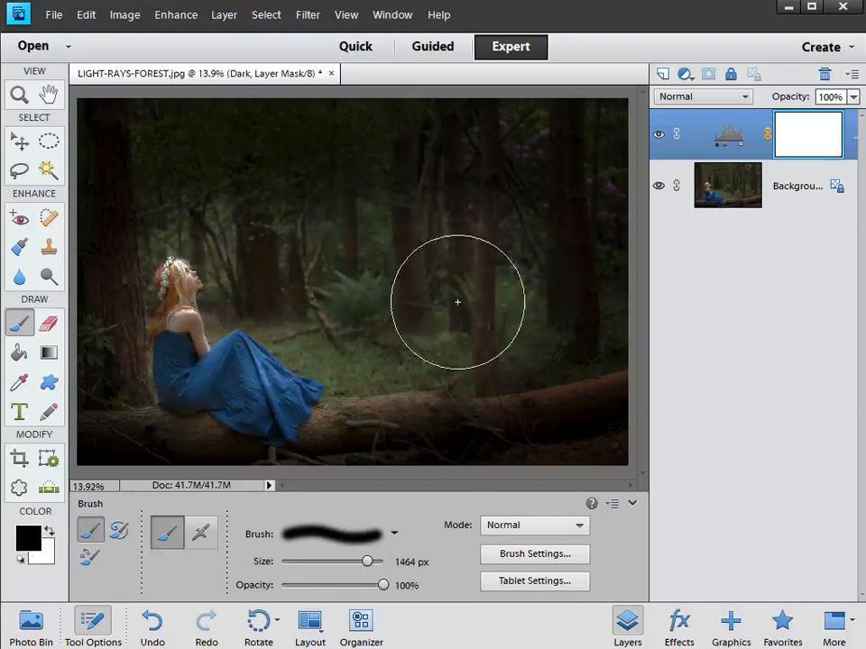
pyautogui.moveTo(459, 298); pyautogui.dragTo(449, 306)
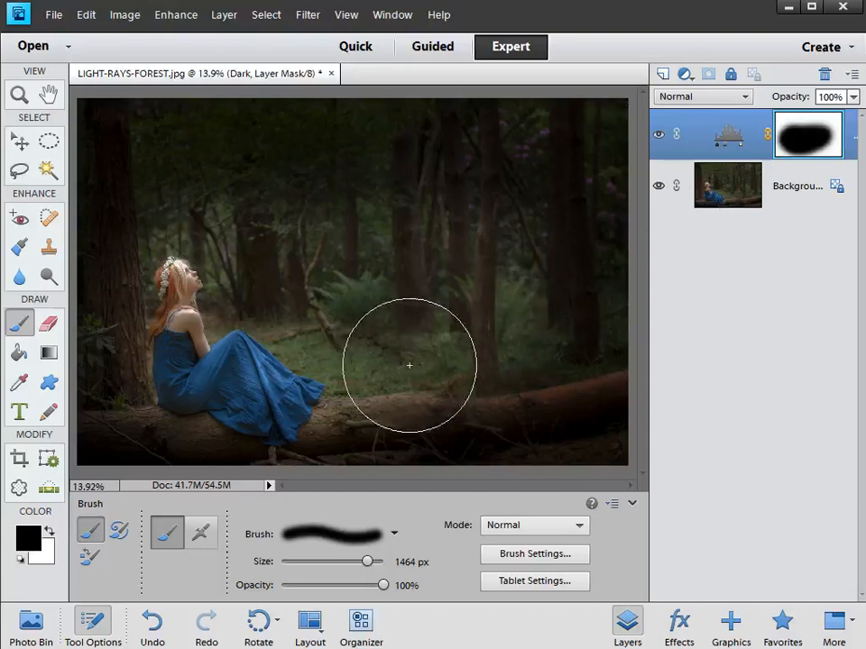
pyautogui.hotkey('ctrl', 'z')
pyautogui.hotkey('ctrl', 'y')
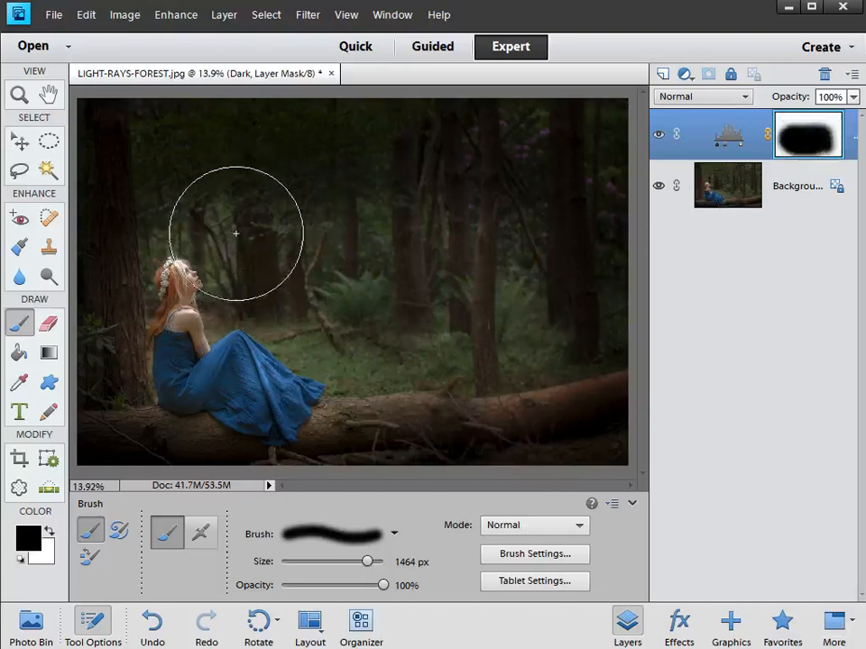
# Enlarge the brush to 1600 px and dab black on the Dark layer's mask over the trees above the clearing
pyautogui.press(']')
pyautogui.press(']')
pyautogui.click(307, 208)
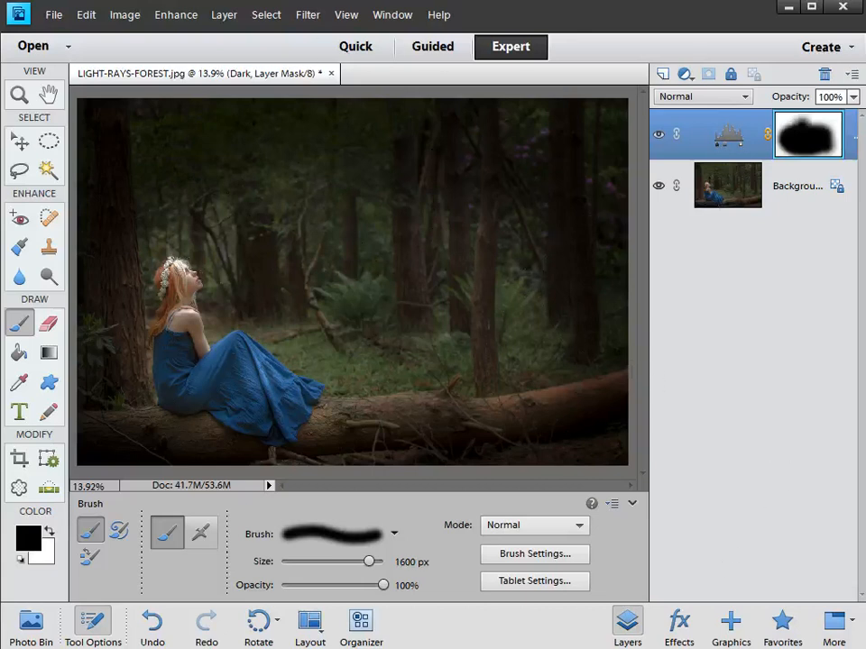
# Add a second Levels adjustment layer named Light above the Dark layer
pyautogui.click(216, 14)
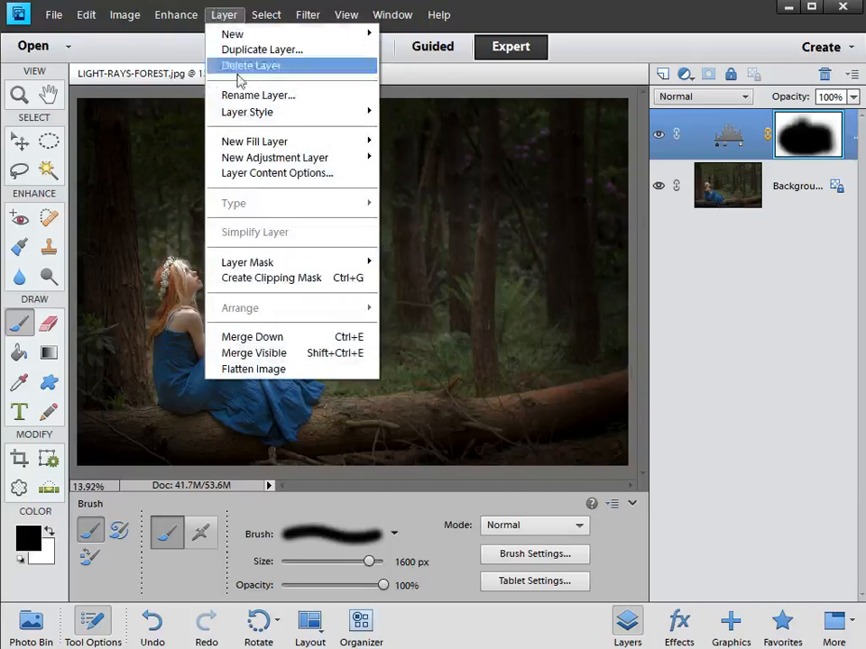
pyautogui.moveTo(269, 161)
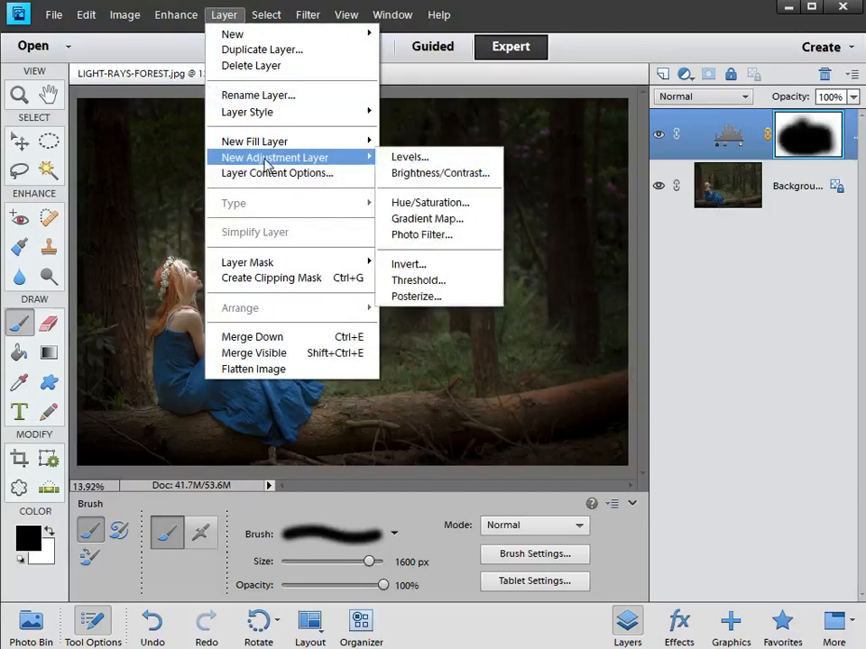
pyautogui.click(492, 165)
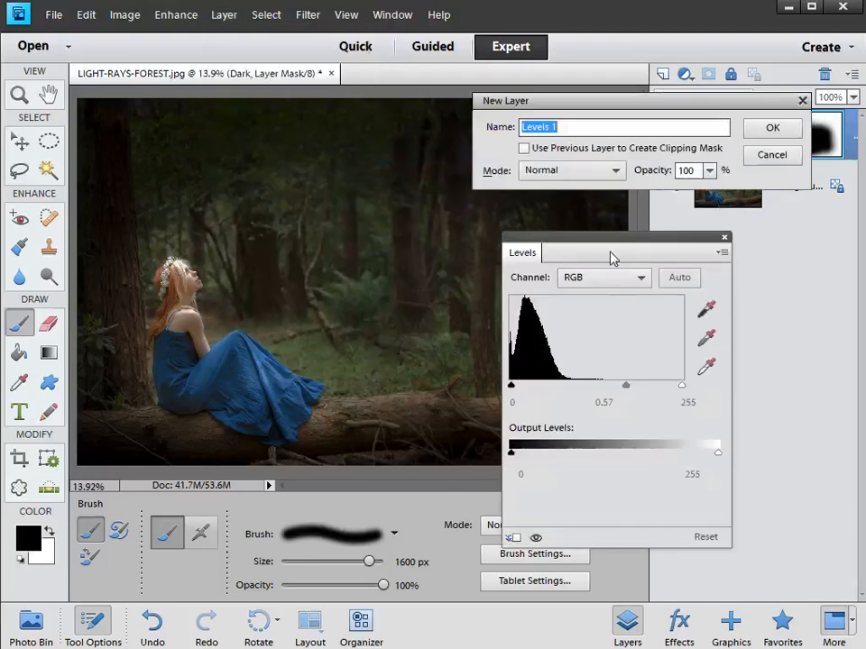
pyautogui.write('Light')
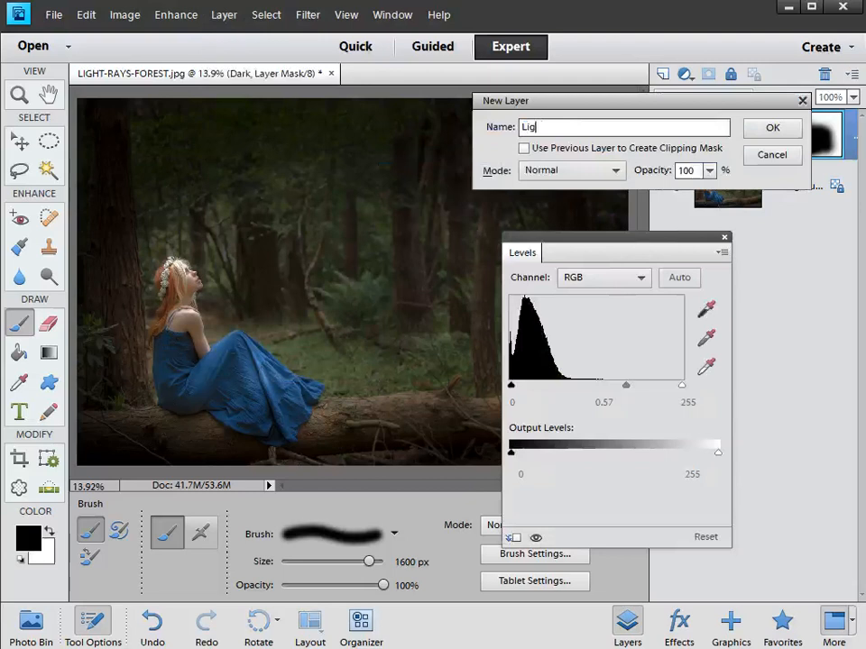
pyautogui.click(772, 128)
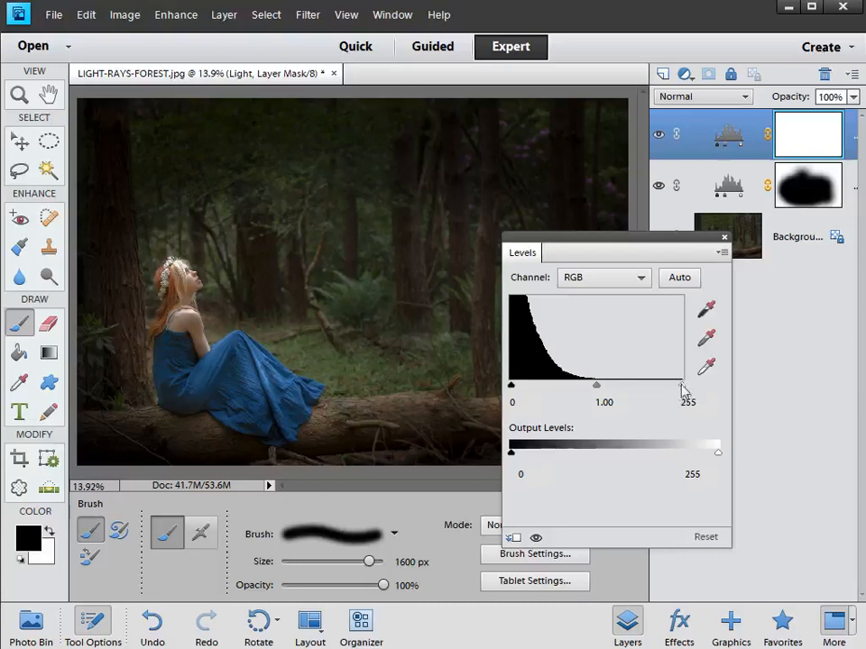
# Set the Light layer's Levels to a white input of 92 and a midtone of 1.45, and close the adjustment
pyautogui.moveTo(683, 389); pyautogui.dragTo(550, 385)
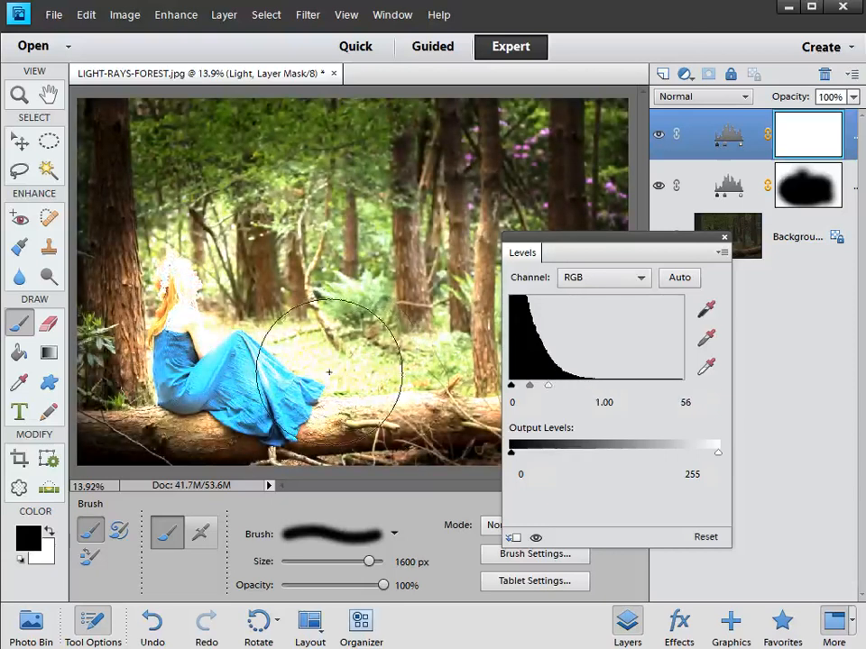
pyautogui.moveTo(547, 388); pyautogui.dragTo(578, 396)
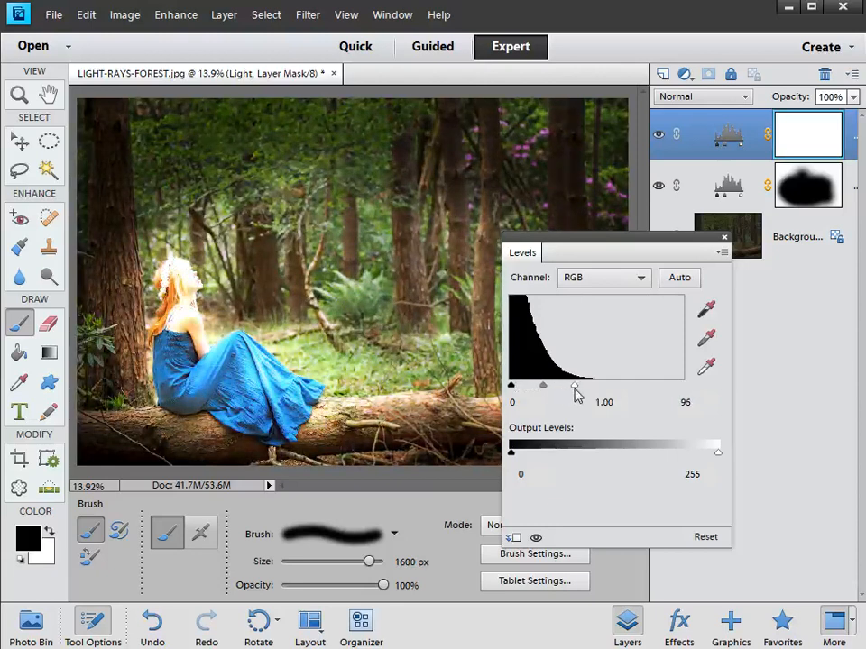
pyautogui.moveTo(575, 394); pyautogui.dragTo(532, 387)
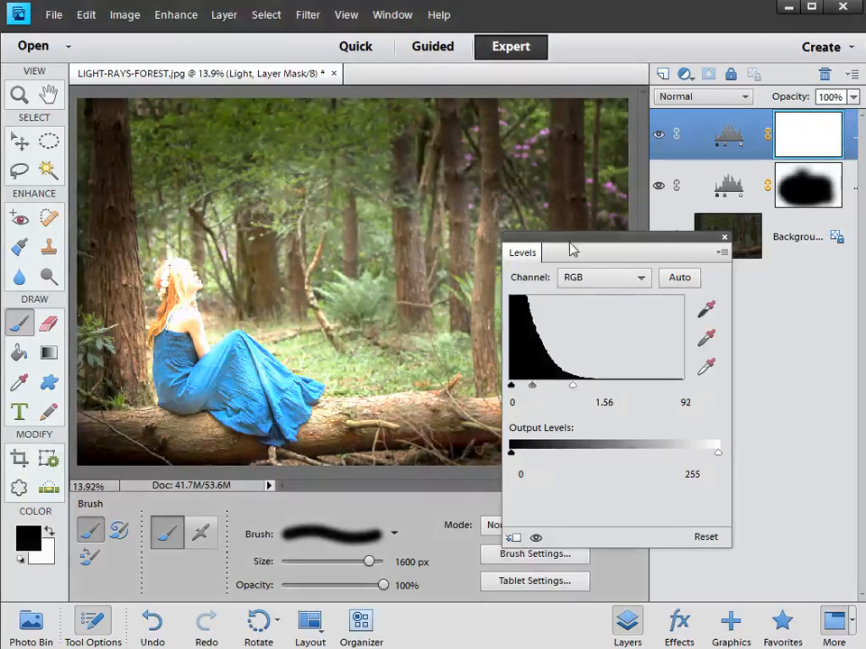
pyautogui.moveTo(621, 247); pyautogui.dragTo(728, 285)
pyautogui.moveTo(637, 433); pyautogui.dragTo(646, 434)
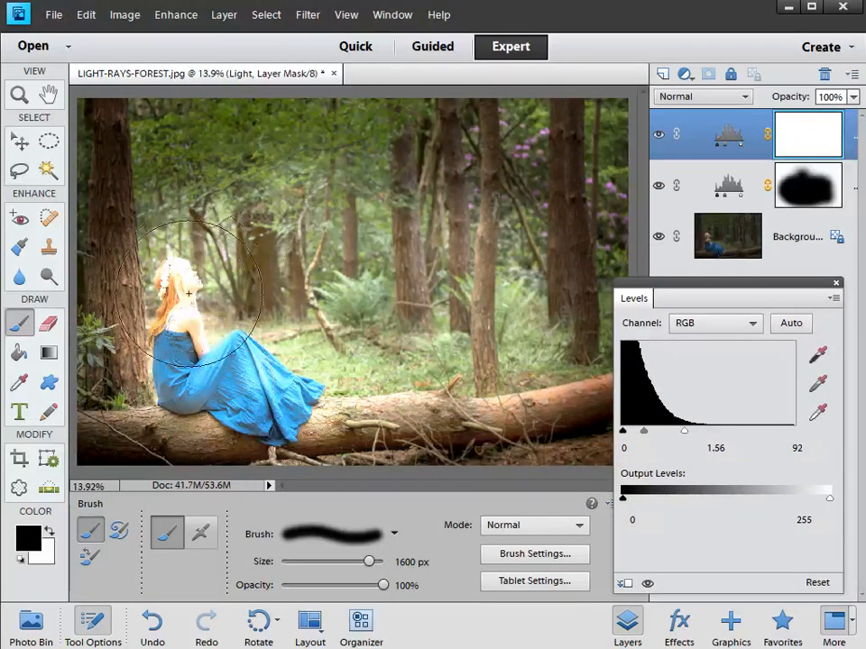
pyautogui.moveTo(643, 432); pyautogui.dragTo(647, 436)
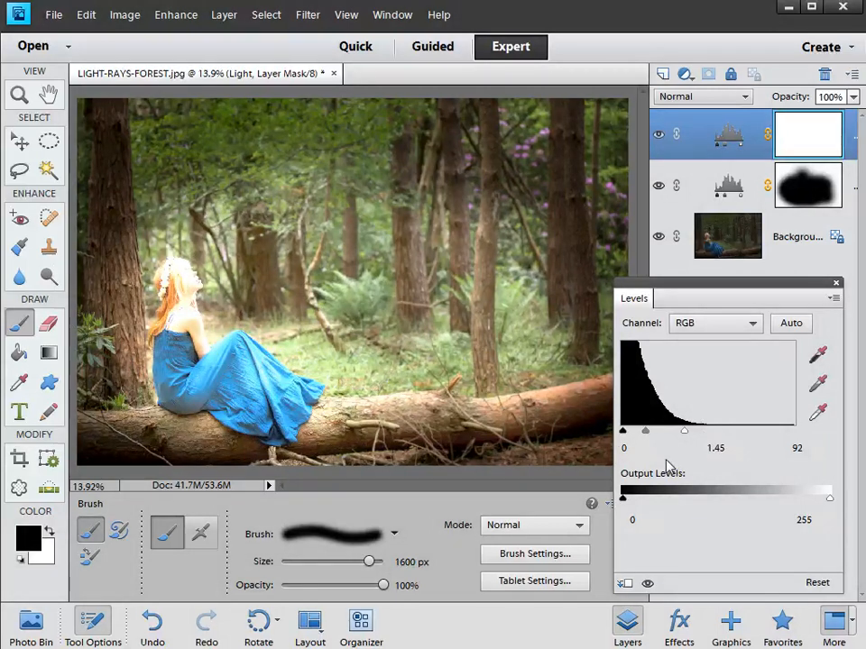
pyautogui.click(835, 282)
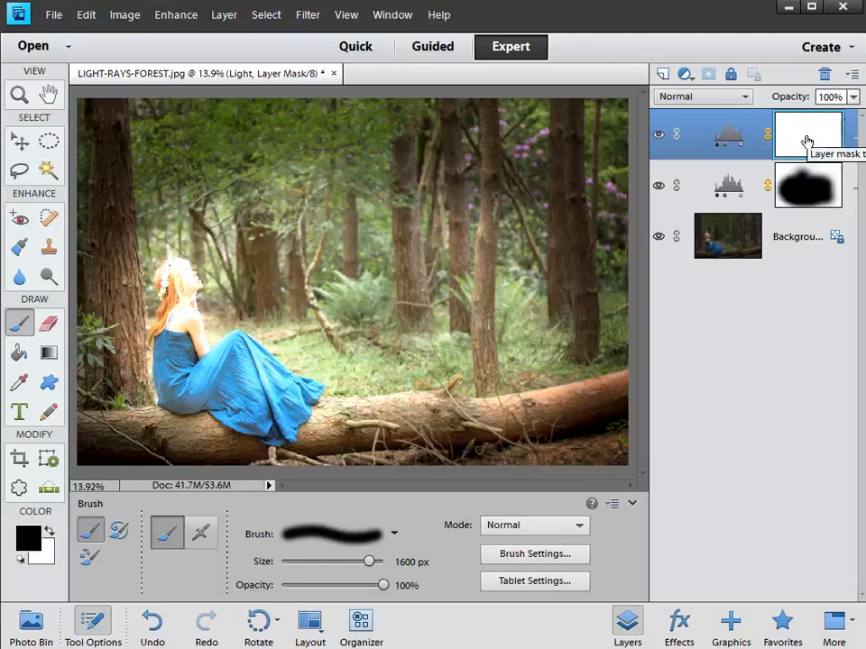
# Invert the Light layer's mask to black
pyautogui.click(307, 15)
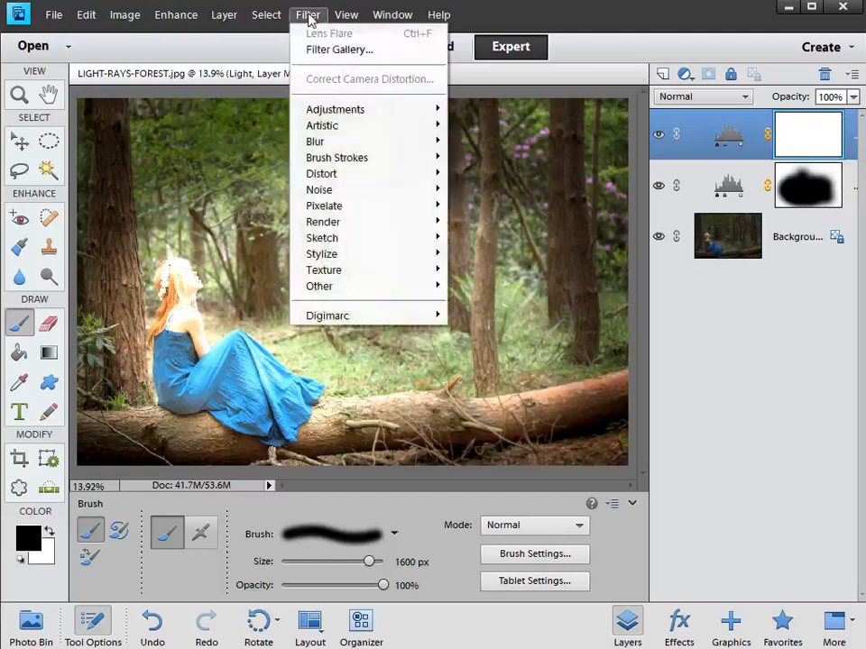
pyautogui.moveTo(357, 114)
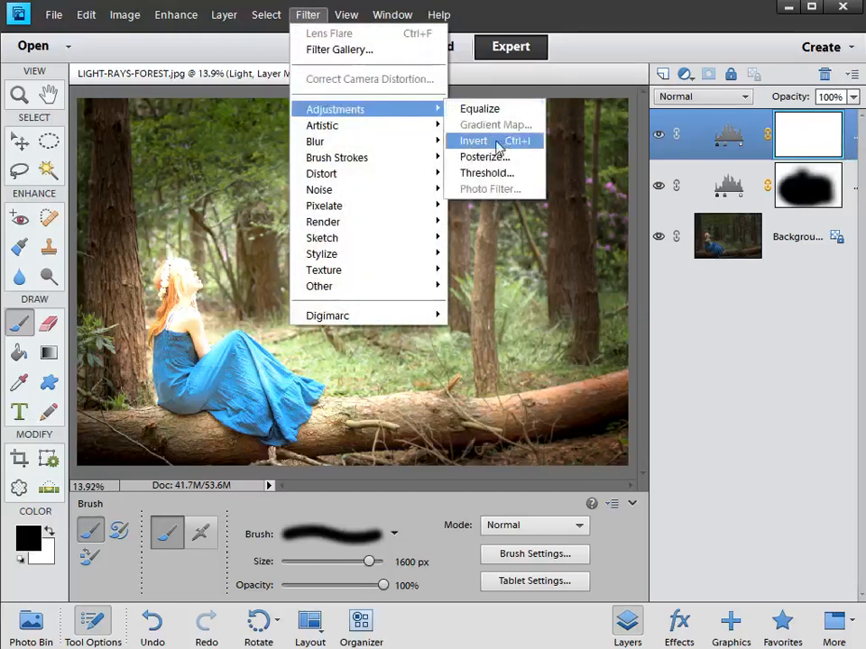
pyautogui.click(496, 145)
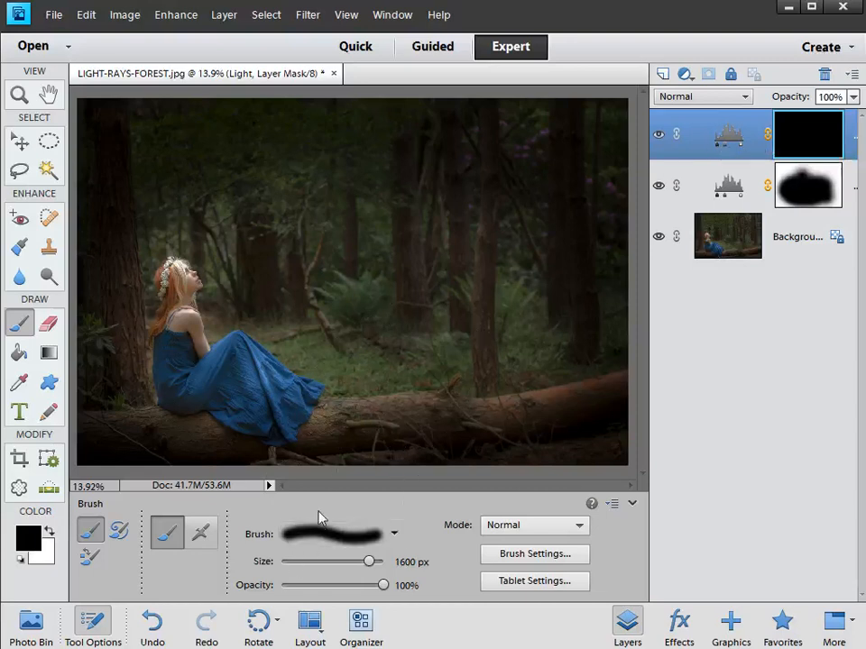
# Choose the 2403 px dappled-light brush and stamp it once in white on the Light layer's mask over the grass and log
pyautogui.click(395, 534)
pyautogui.moveTo(446, 170)
pyautogui.mouseDown()
pyautogui.moveTo(427, 367)
pyautogui.moveTo(442, 492)
pyautogui.mouseUp()
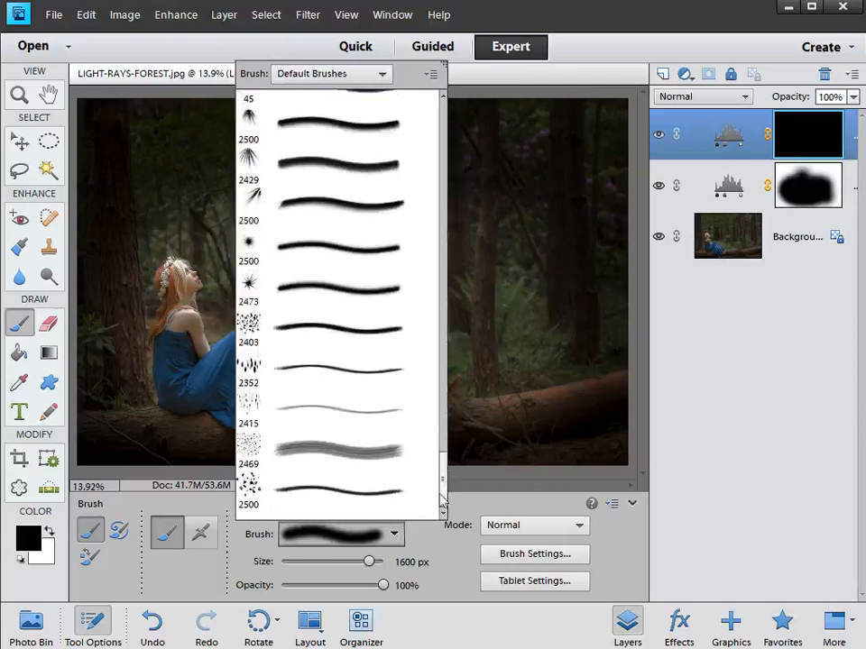
pyautogui.click(254, 323)
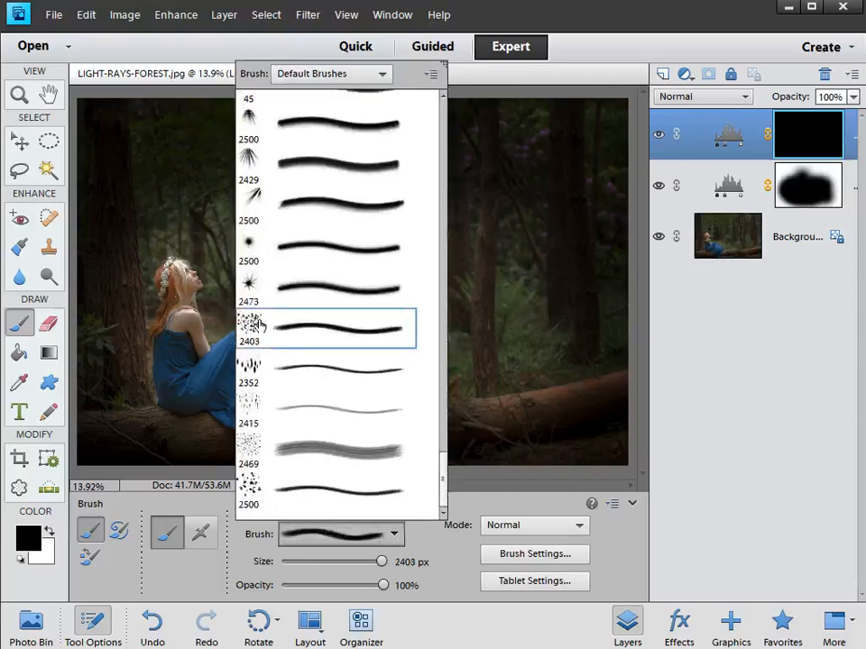
pyautogui.click(577, 71)
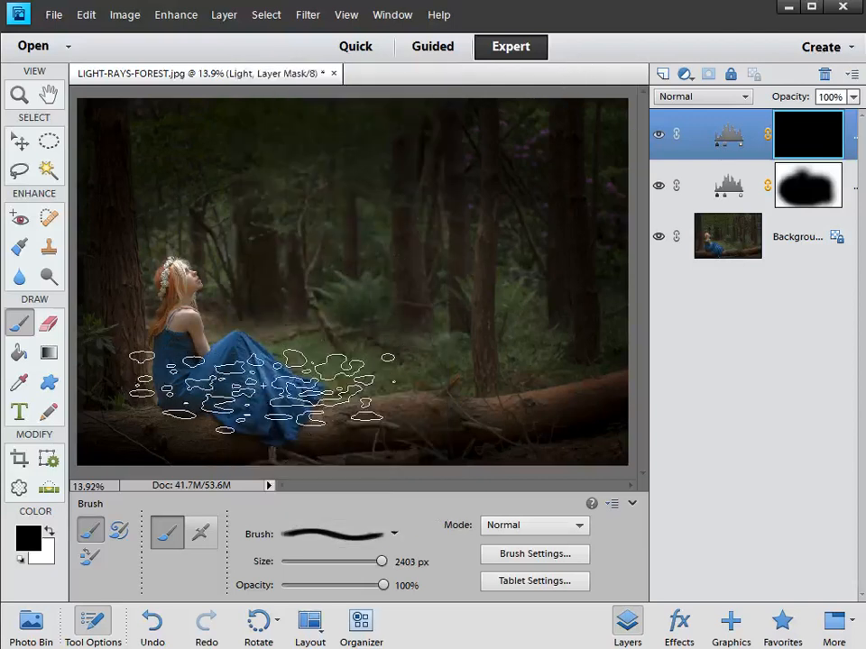
pyautogui.click(50, 533)
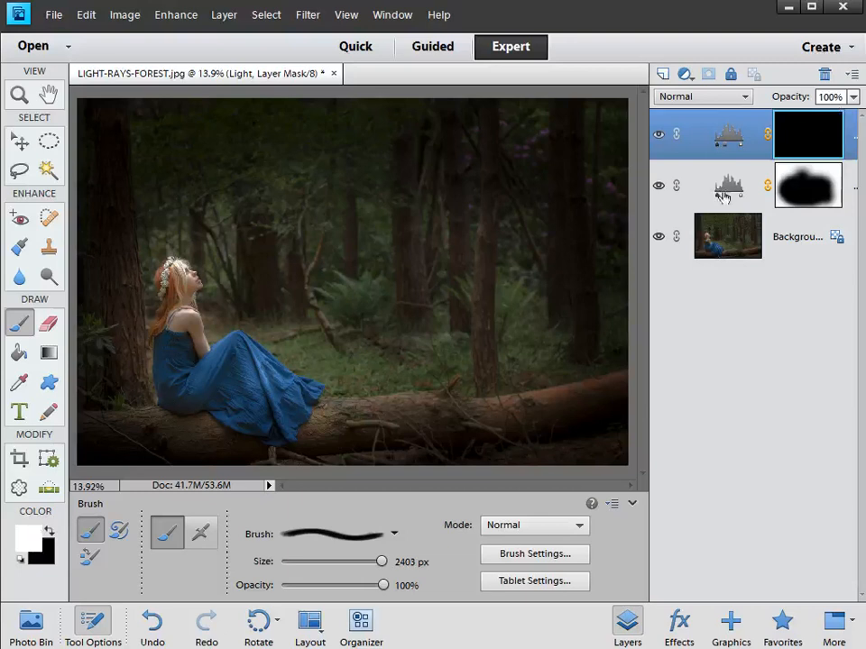
pyautogui.click(384, 384)
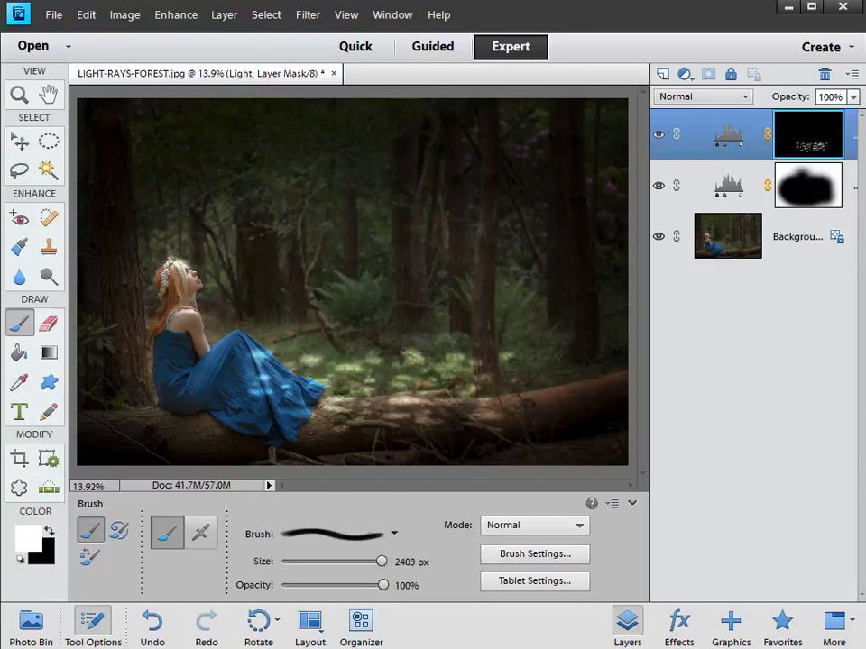
# Free-transform the light pattern on the Light layer's mask to 209.55% width and 197.56% height, across the forest floor and log
pyautogui.click(128, 18)
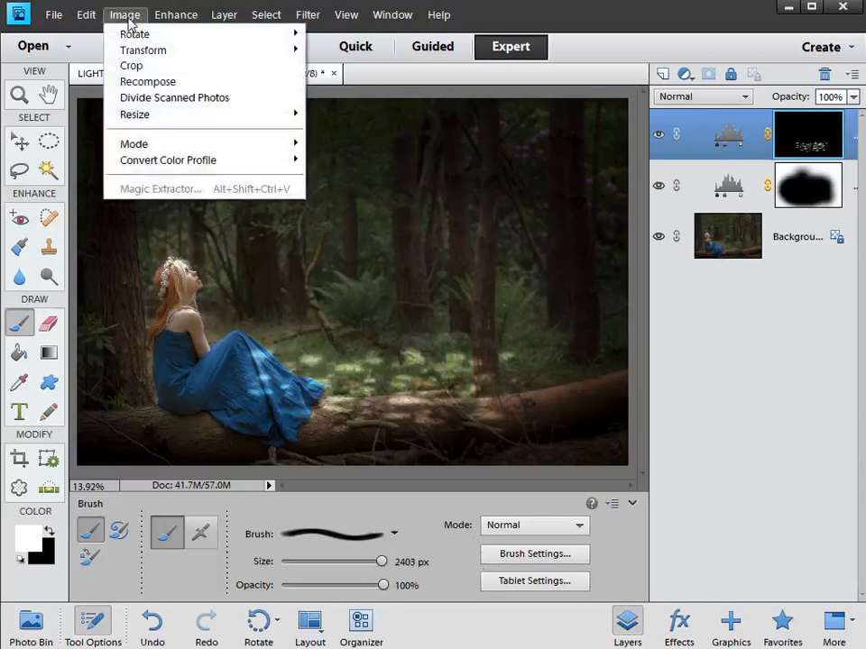
pyautogui.moveTo(148, 50)
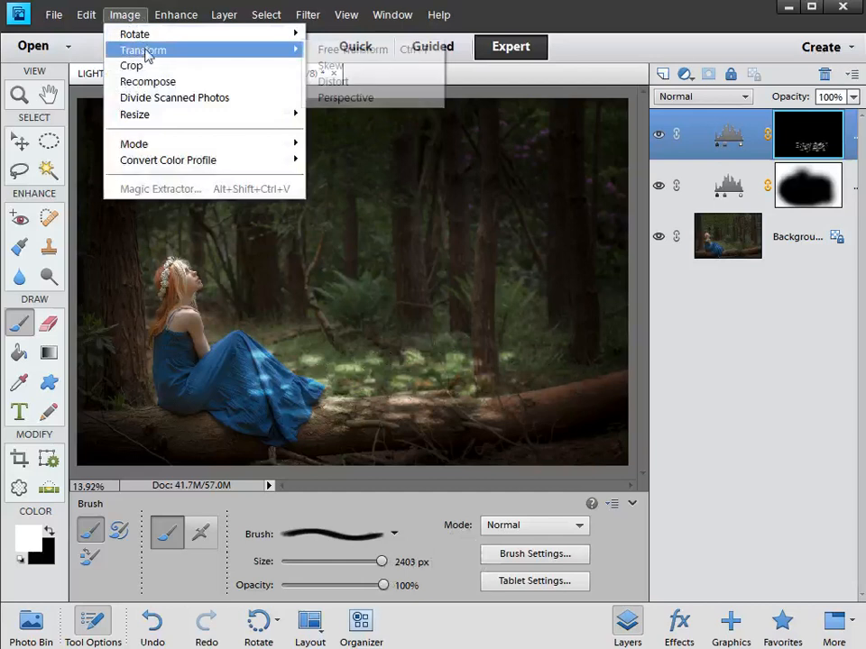
pyautogui.click(385, 54)
pyautogui.moveTo(524, 385); pyautogui.dragTo(626, 403)
pyautogui.moveTo(239, 385); pyautogui.dragTo(78, 386)
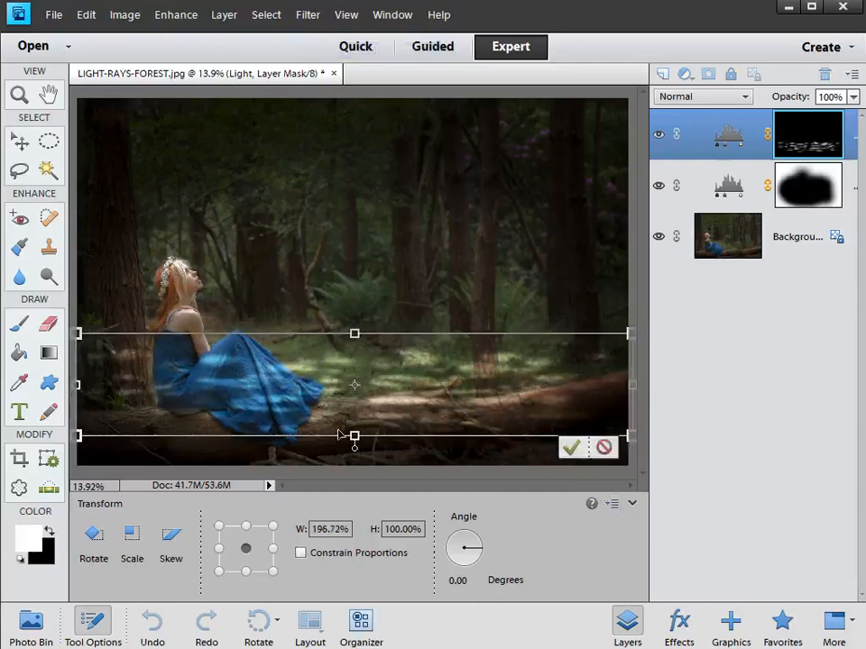
pyautogui.moveTo(354, 442); pyautogui.dragTo(355, 470)
pyautogui.moveTo(355, 333); pyautogui.dragTo(354, 275)
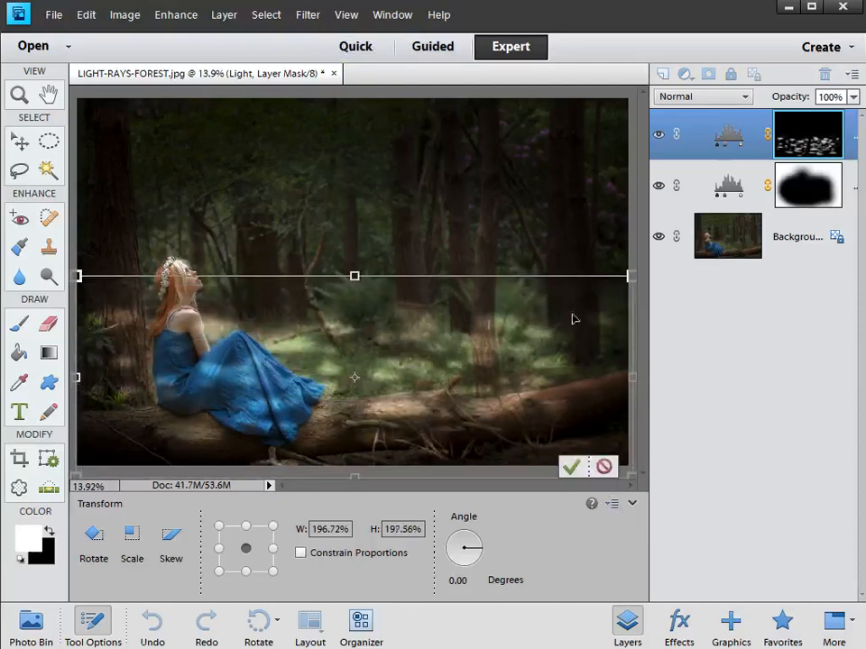
pyautogui.moveTo(630, 377); pyautogui.dragTo(665, 379)
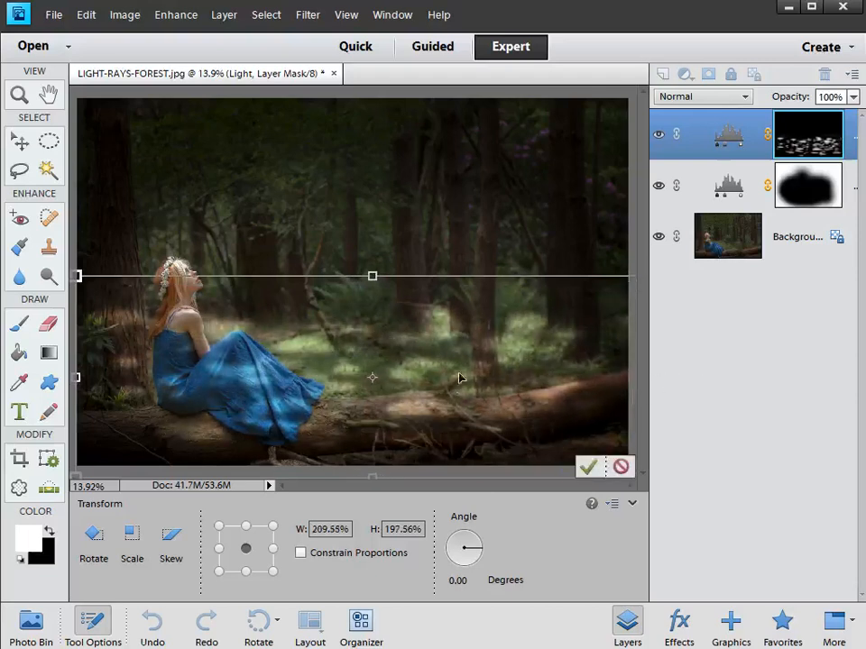
pyautogui.click(587, 468)
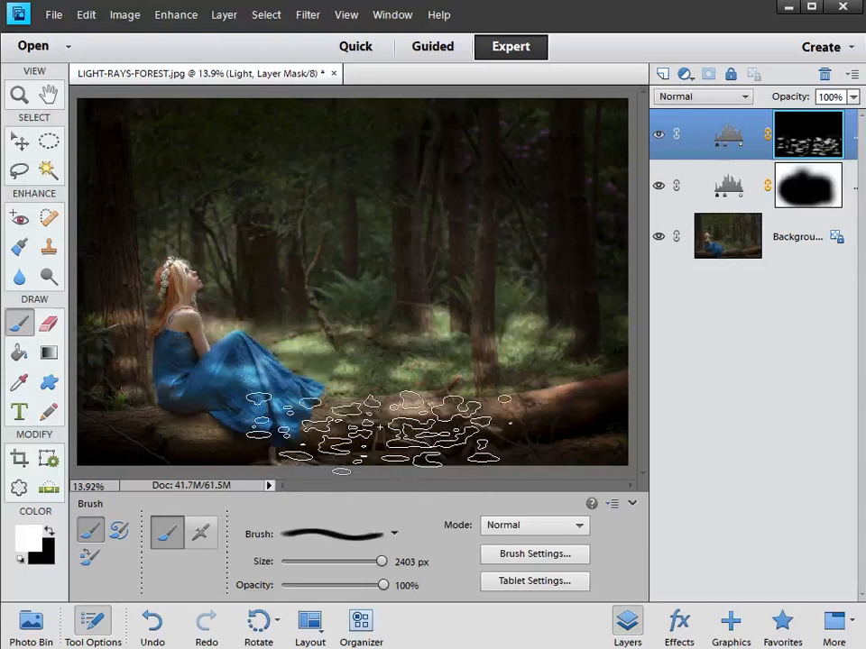
# Paint black on the Light layer's mask over the woman and her dress with the soft round 300 px brush
pyautogui.click(394, 533)
pyautogui.moveTo(442, 475)
pyautogui.mouseDown()
pyautogui.moveTo(410, 177)
pyautogui.moveTo(425, 89)
pyautogui.moveTo(425, 150)
pyautogui.mouseUp()
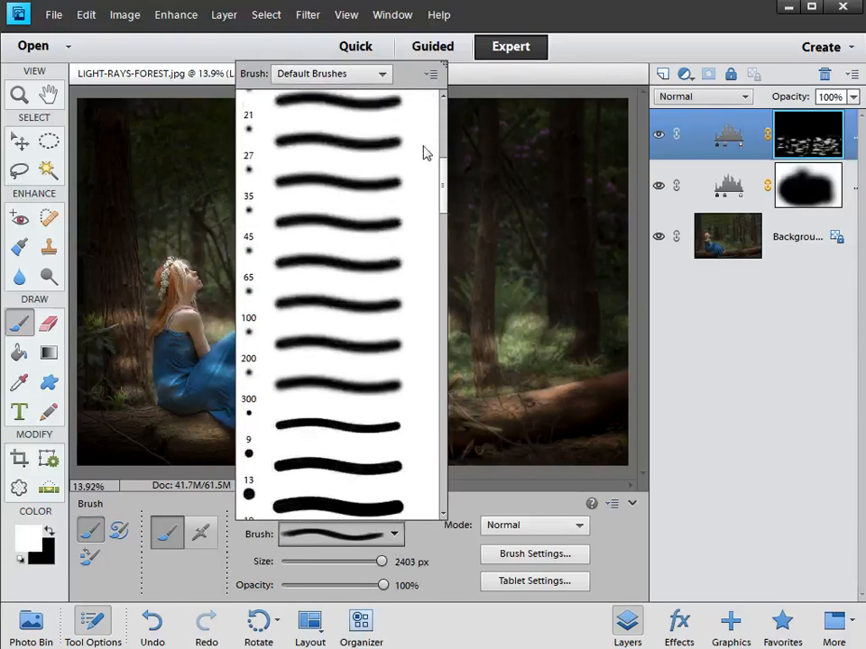
pyautogui.click(271, 387)
pyautogui.click(579, 62)
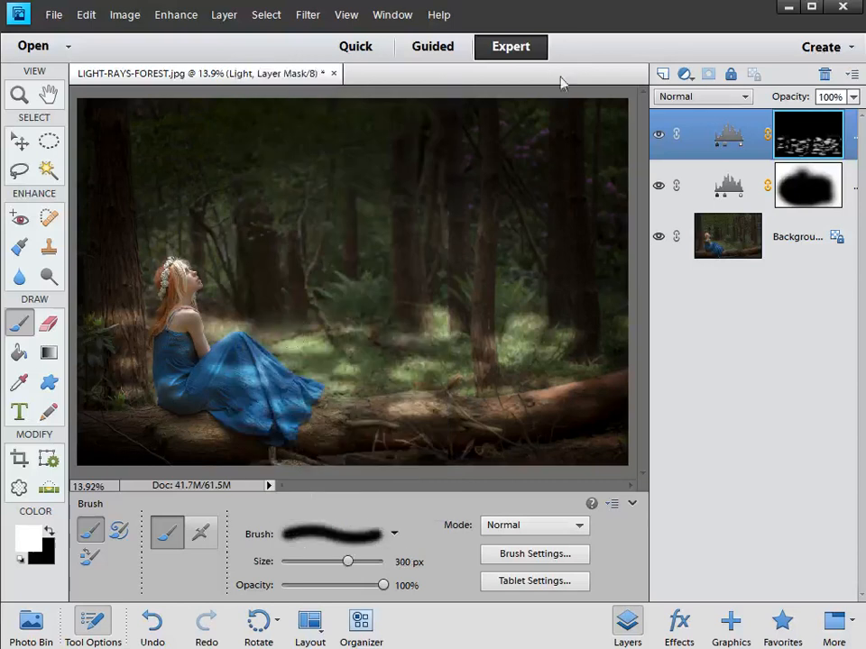
pyautogui.click(49, 533)
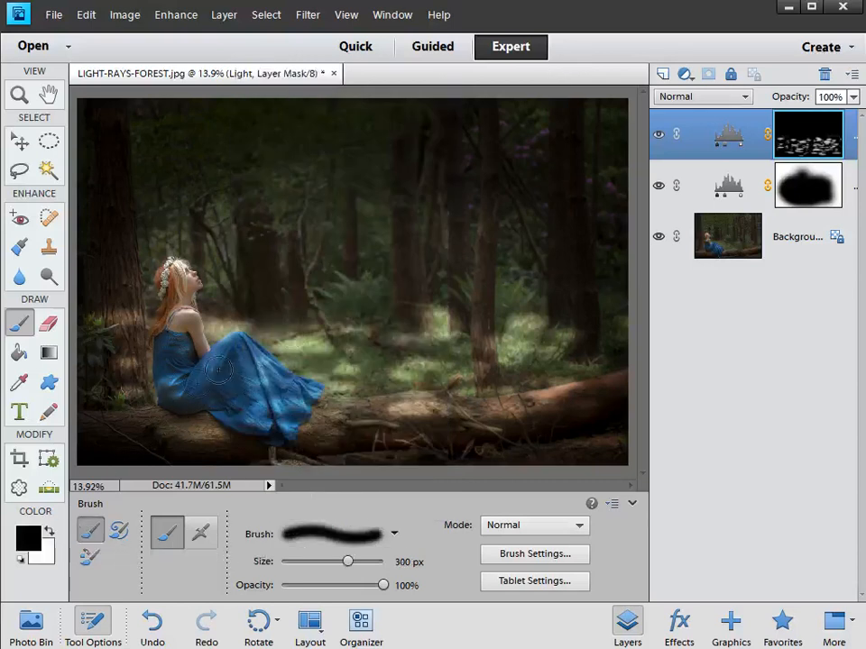
pyautogui.moveTo(184, 322)
pyautogui.mouseDown()
pyautogui.moveTo(287, 411)
pyautogui.moveTo(280, 381)
pyautogui.moveTo(220, 415)
pyautogui.mouseUp()
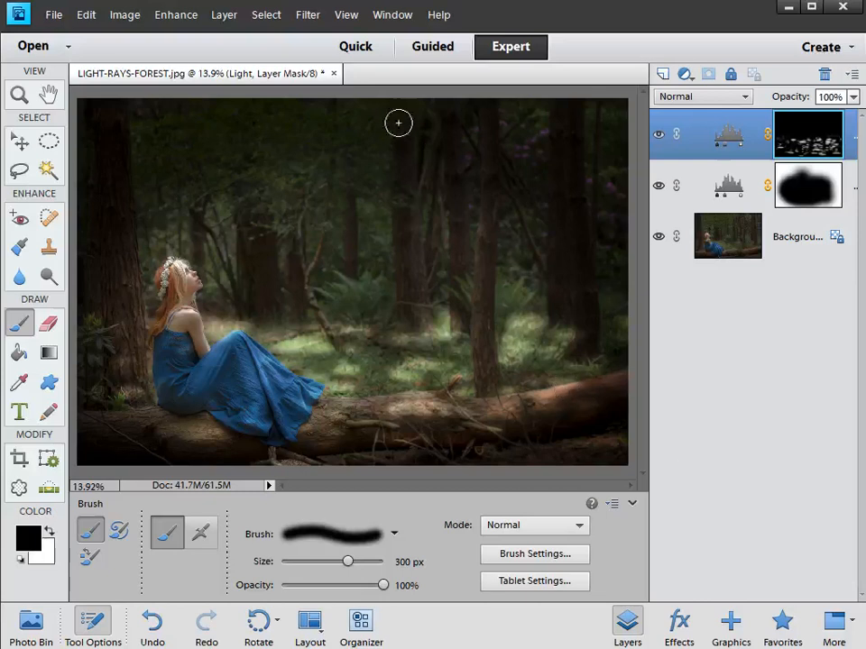
# Create a new blank layer named Rays above the Light layer
pyautogui.click(224, 16)
pyautogui.moveTo(235, 34)
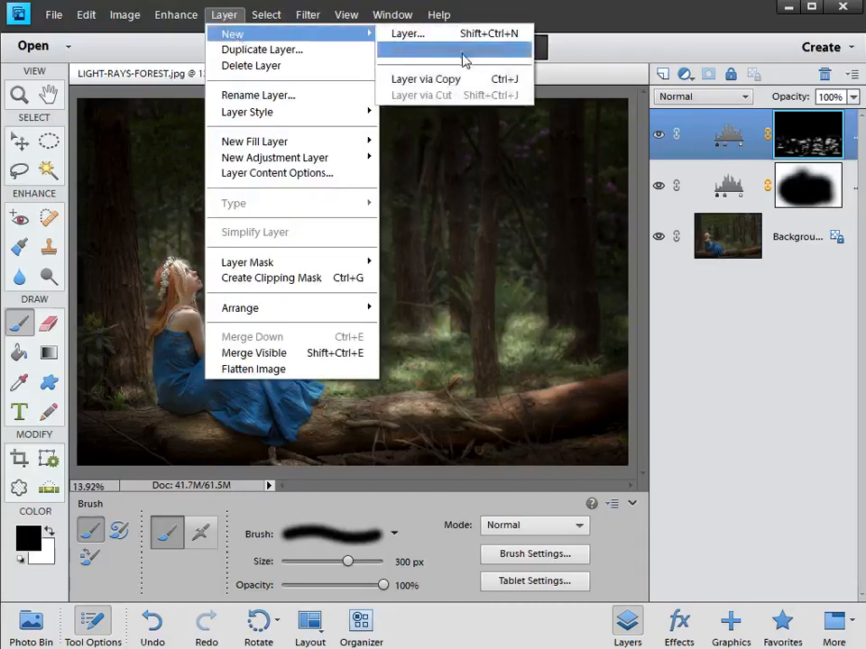
pyautogui.click(406, 34)
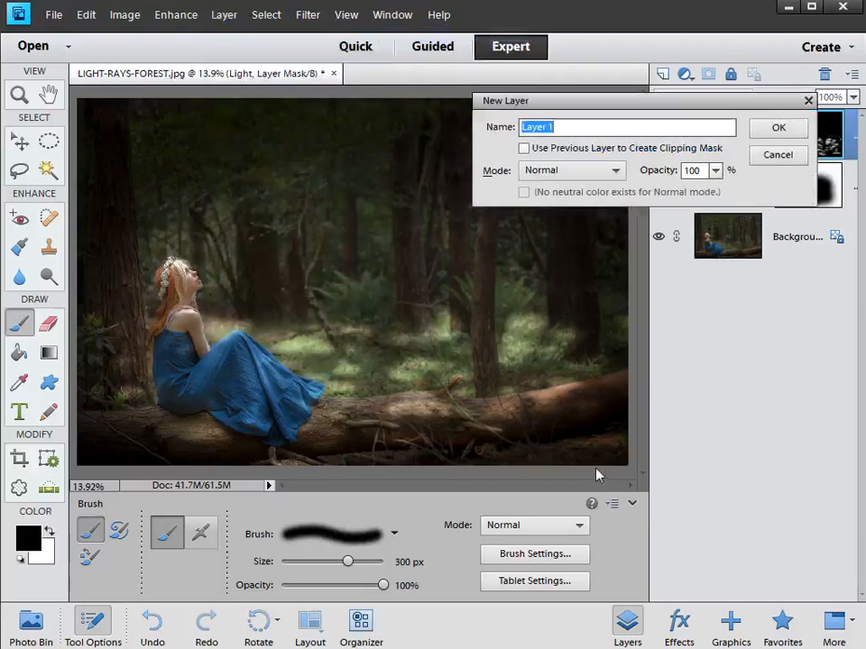
pyautogui.write('Rays')
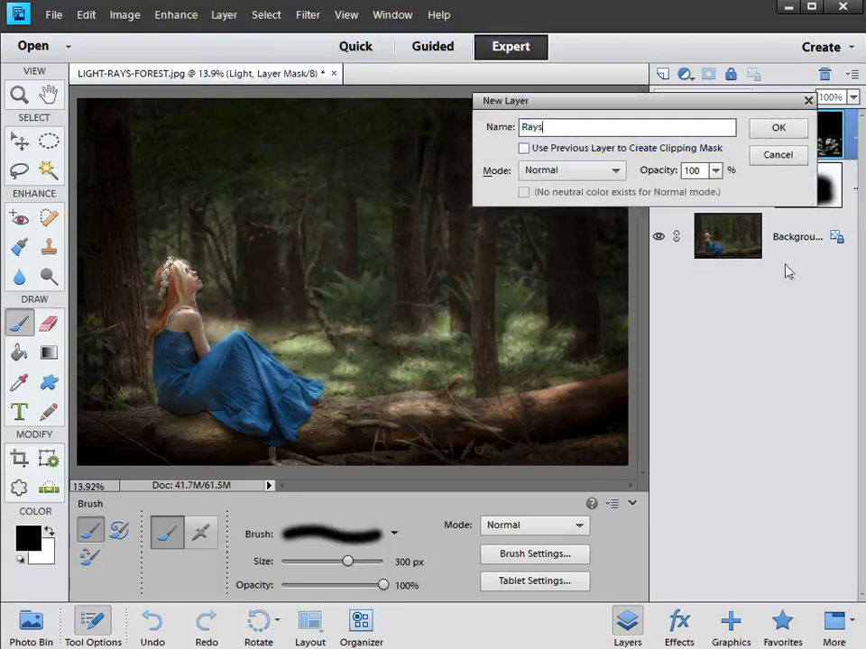
pyautogui.click(781, 127)
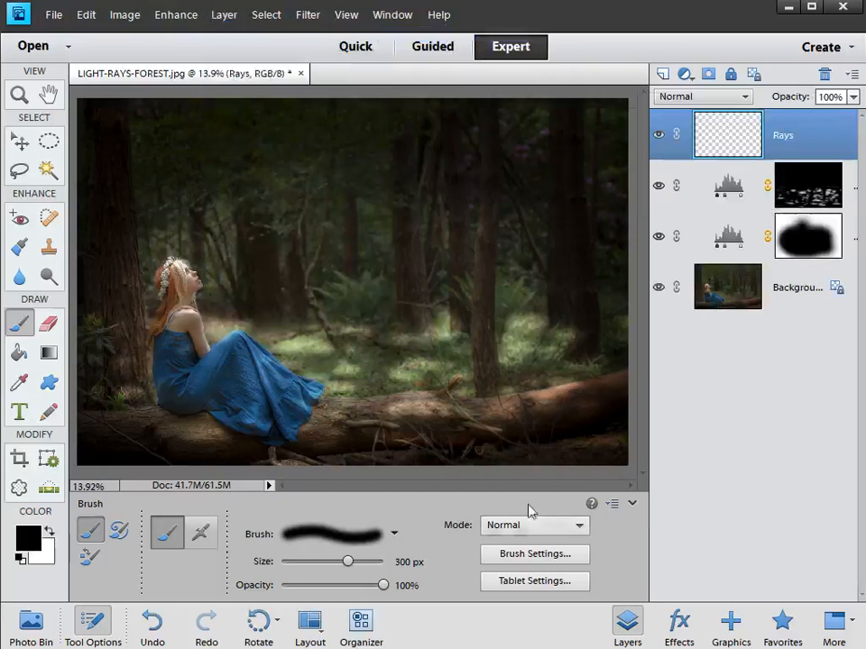
# Choose the DP-Light Rays (1) brush at 2500 px for the Brush tool
pyautogui.click(394, 533)
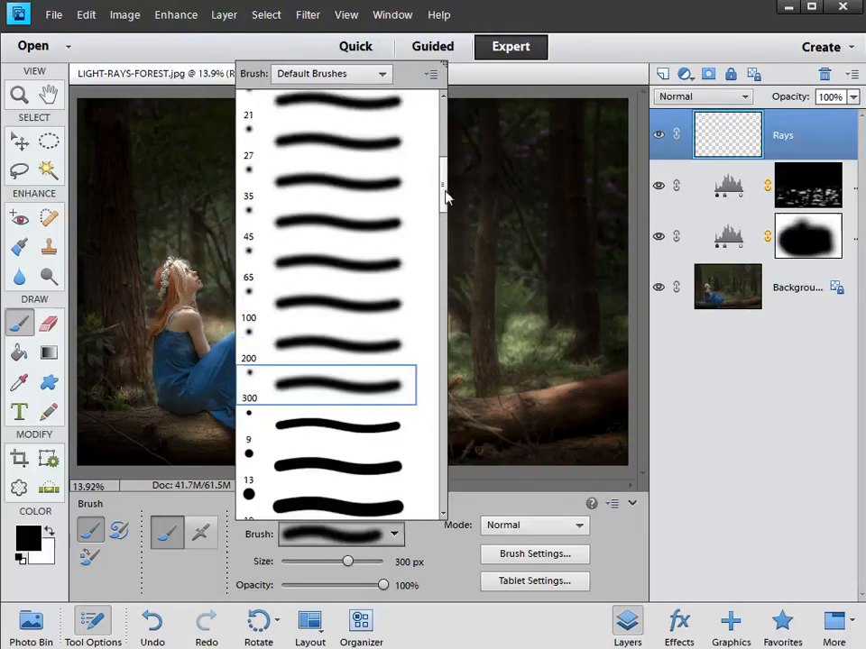
pyautogui.scroll(-15, 437, 309)
pyautogui.scroll(-15, 432, 423)
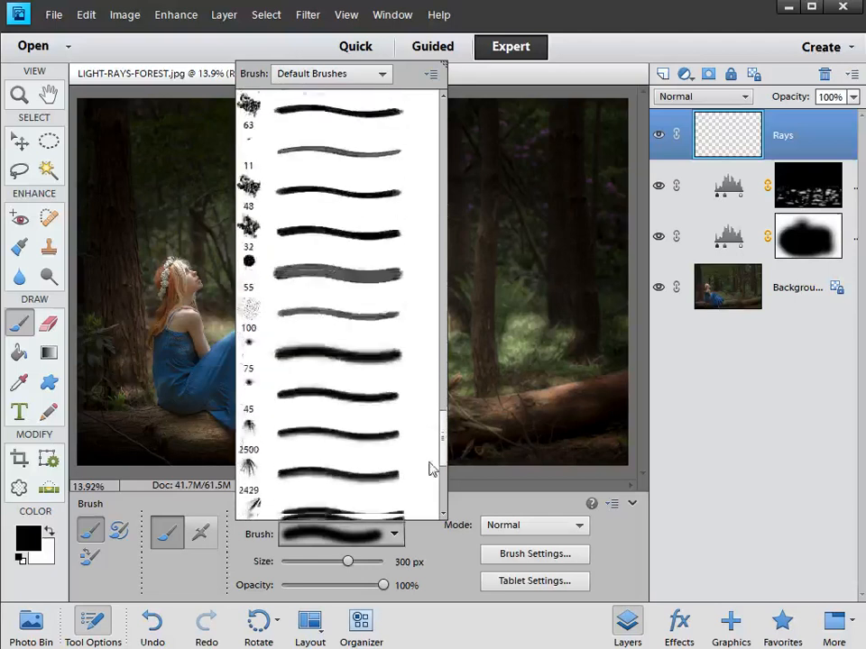
pyautogui.scroll(-1, 435, 507)
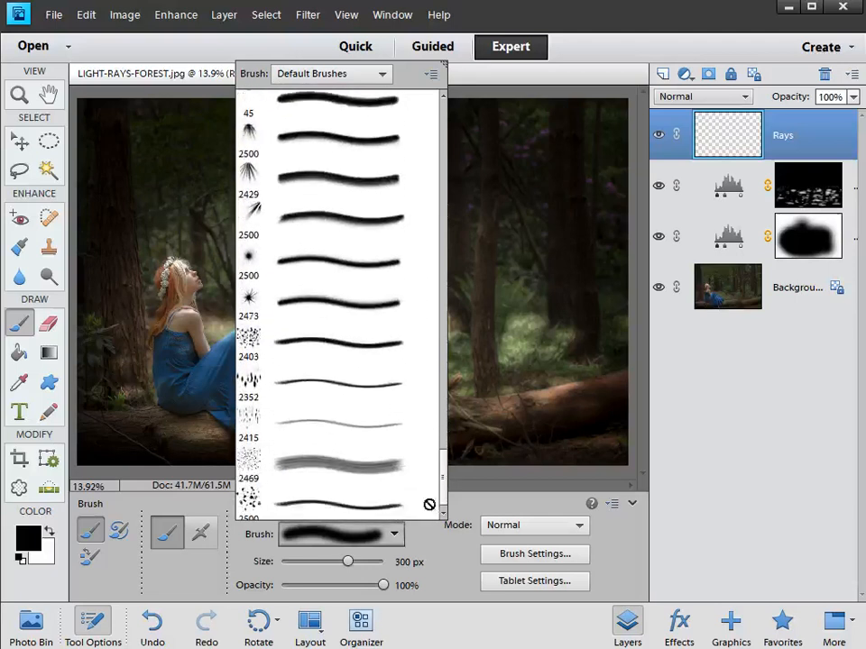
pyautogui.click(248, 135)
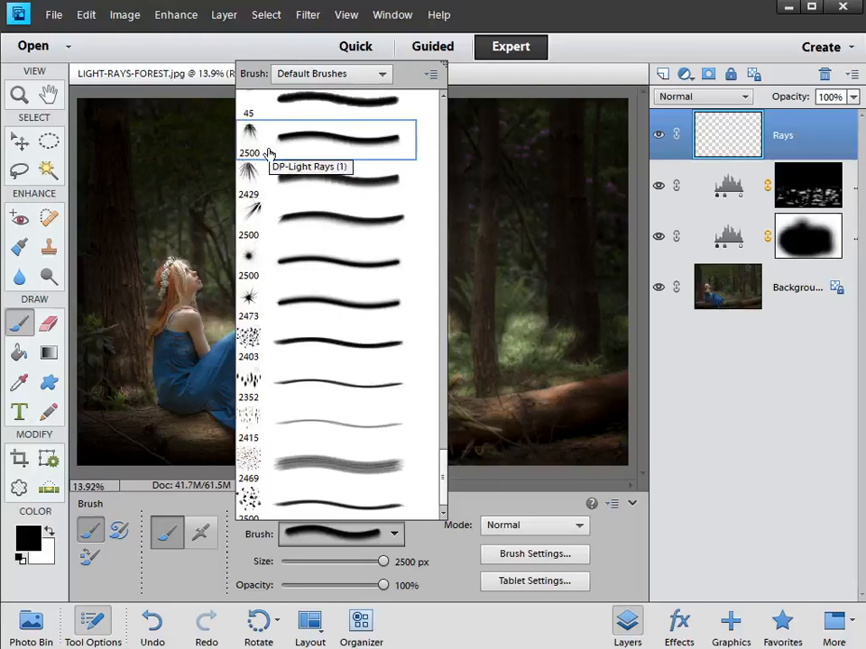
pyautogui.click(594, 53)
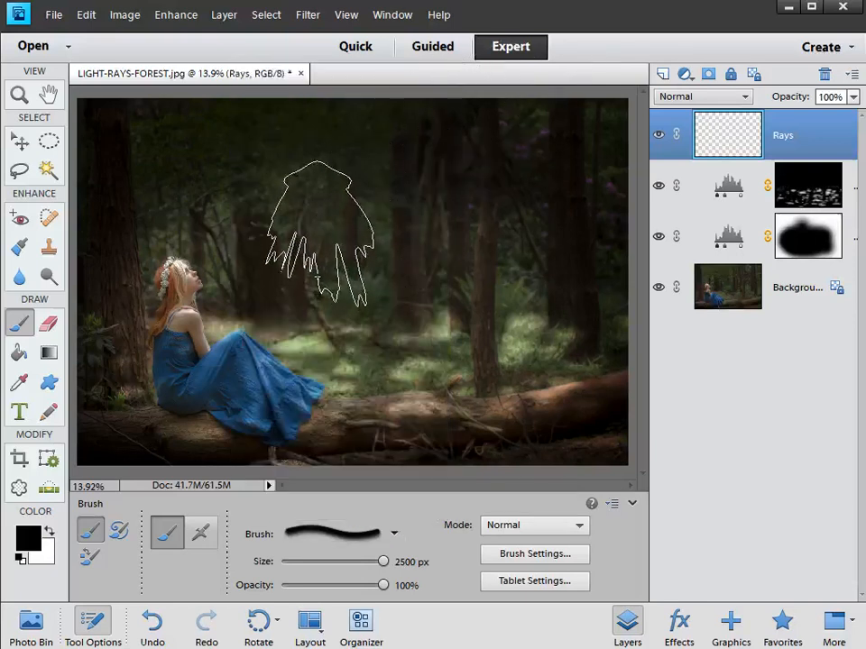
# Try a continuous black stroke with the light rays brush across the Rays layer and undo it
pyautogui.moveTo(437, 241)
pyautogui.mouseDown()
pyautogui.moveTo(366, 265)
pyautogui.moveTo(364, 286)
pyautogui.moveTo(379, 302)
pyautogui.mouseUp()
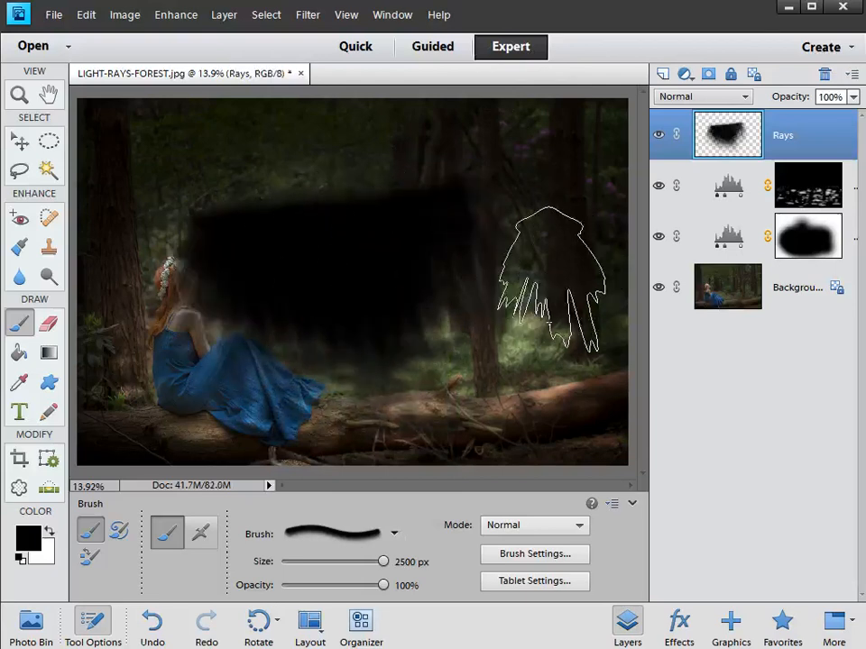
pyautogui.hotkey('ctrl', 'z')
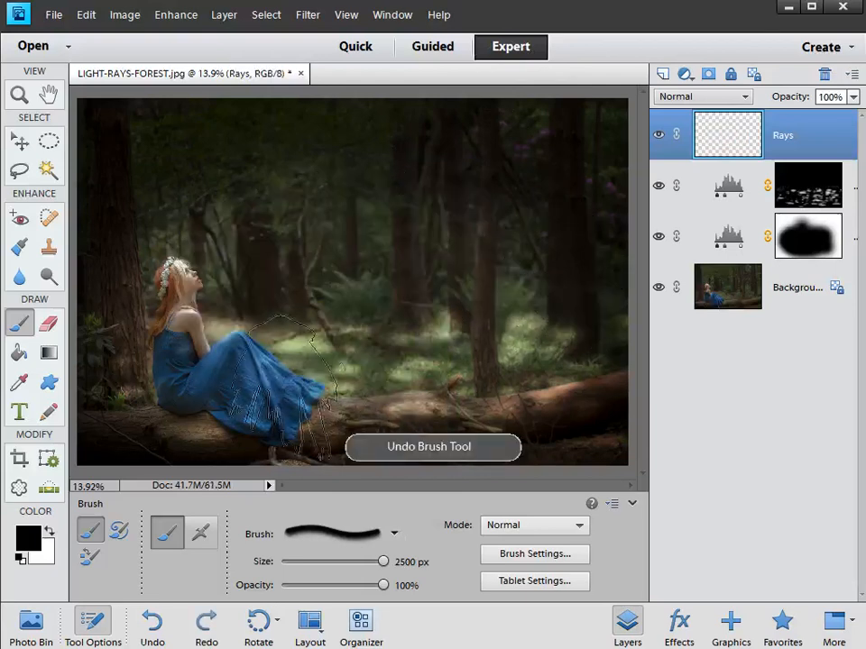
# Stamp one white burst of light rays with the 2500 px rays brush in the upper middle of the Rays layer
pyautogui.click(49, 532)
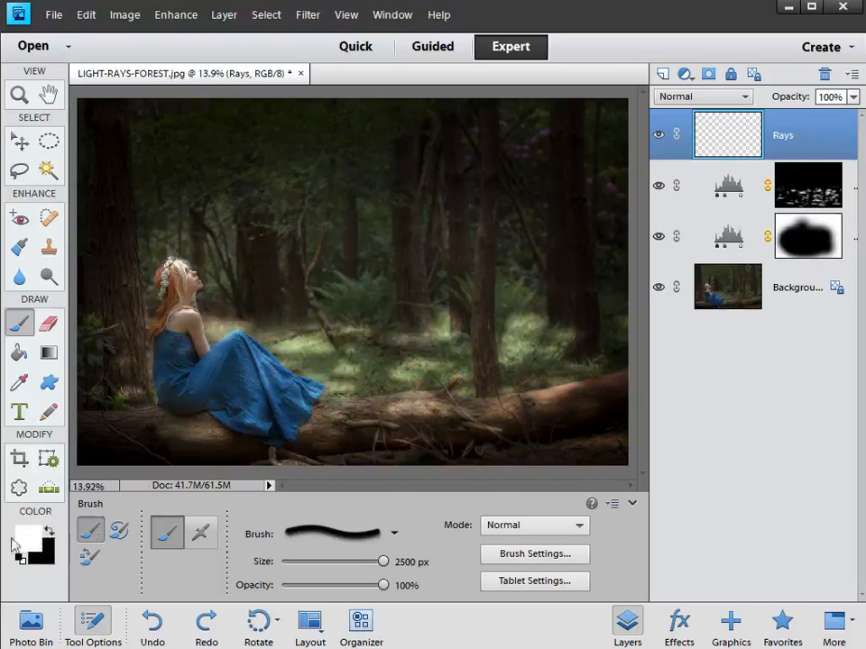
pyautogui.moveTo(438, 234)
pyautogui.mouseDown()
pyautogui.moveTo(352, 227)
pyautogui.moveTo(388, 239)
pyautogui.moveTo(341, 252)
pyautogui.moveTo(424, 244)
pyautogui.mouseUp()
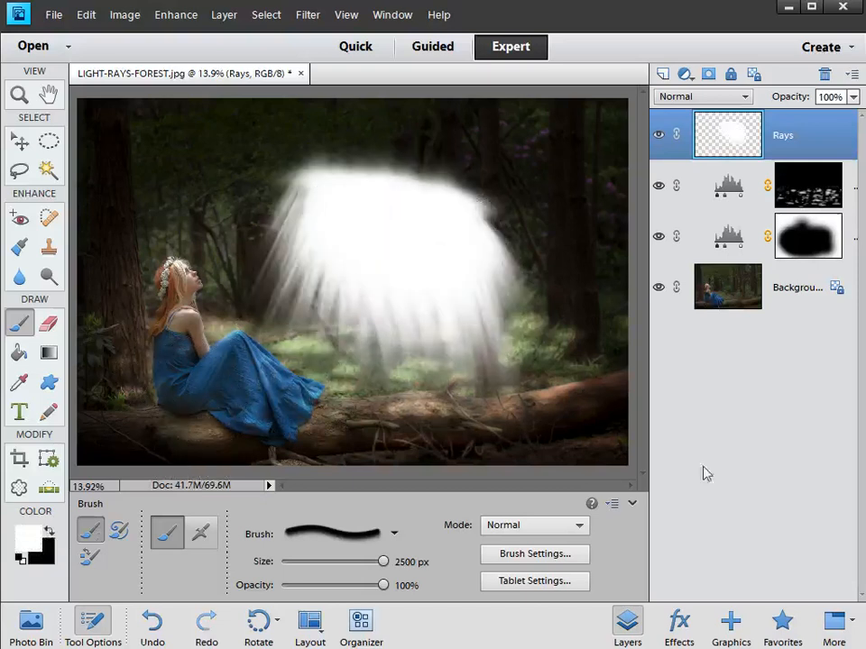
pyautogui.hotkey('ctrl', 'z')
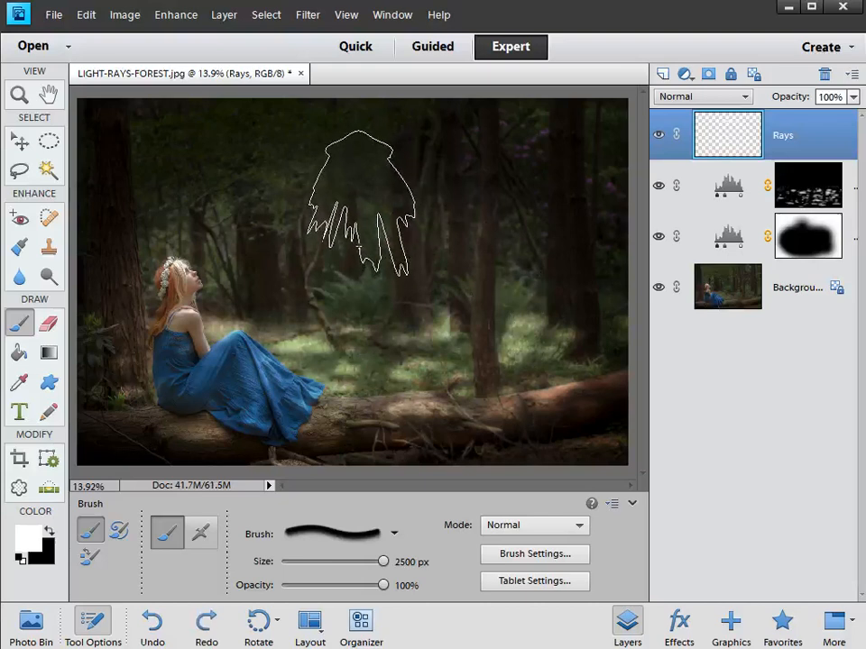
pyautogui.click(360, 202)
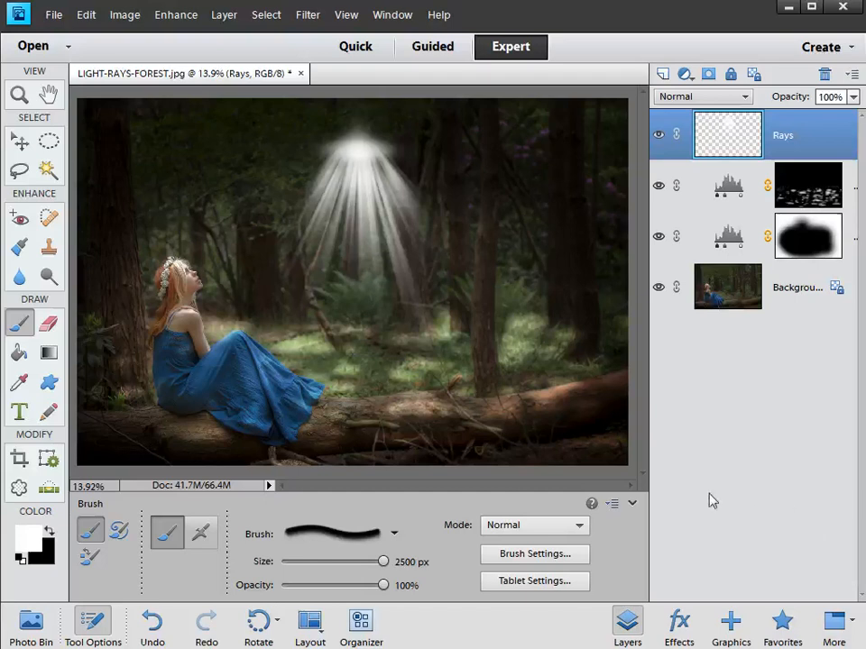
# Enlarge the light rays with Free Transform until their bounding box extends well beyond the photo's upper and lower edges
pyautogui.click(632, 505)
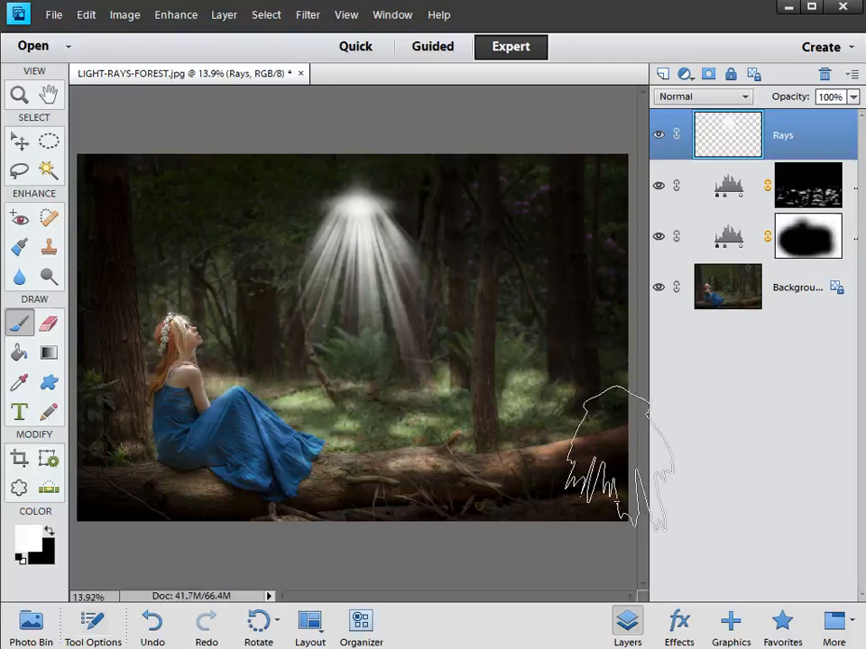
pyautogui.click(127, 18)
pyautogui.moveTo(142, 53)
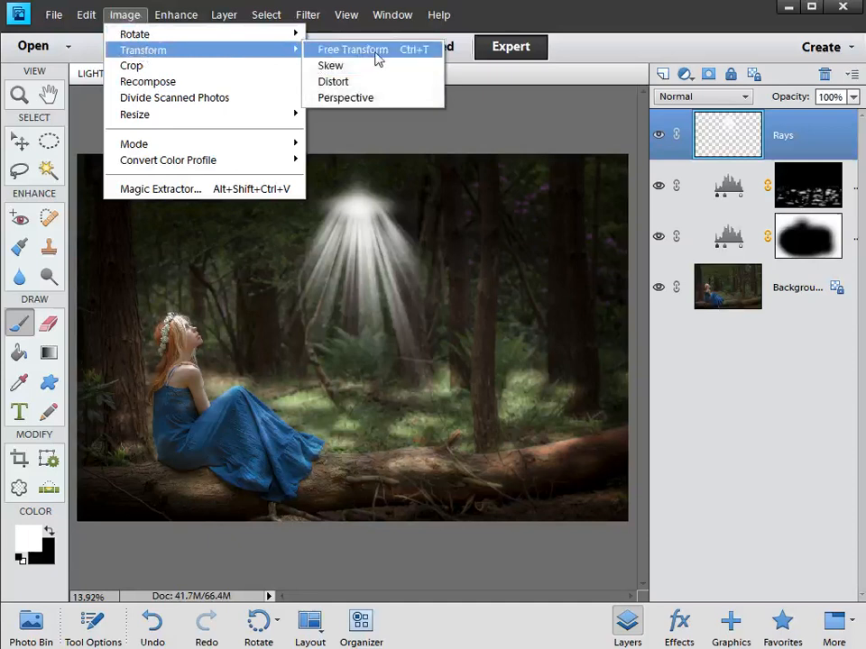
pyautogui.click(420, 53)
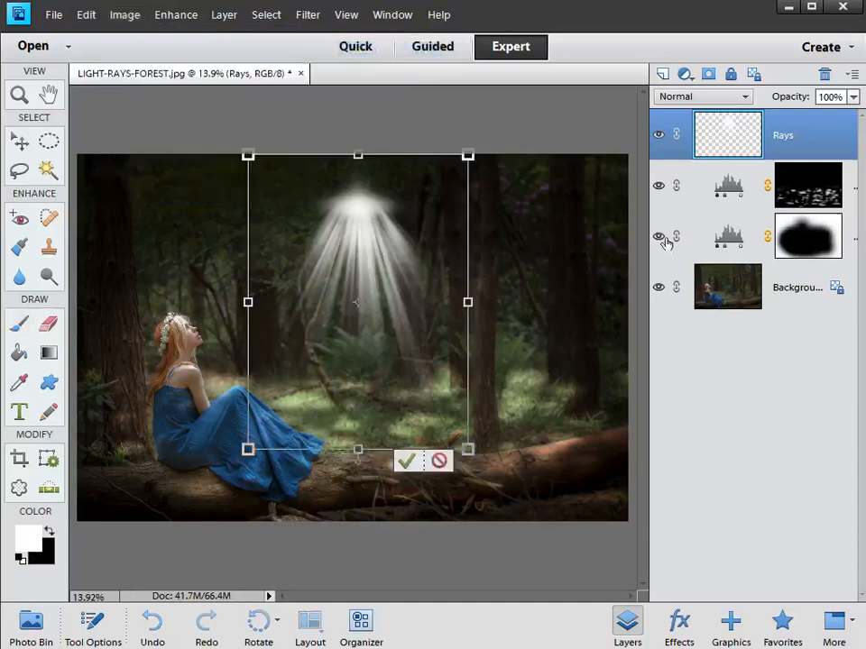
pyautogui.scroll(-4, 464, 202)
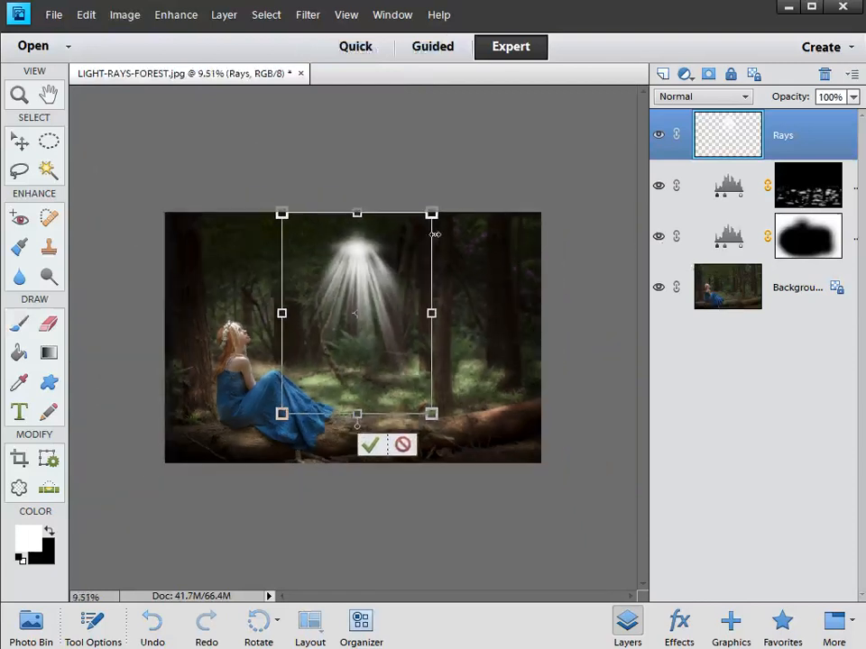
pyautogui.moveTo(432, 213); pyautogui.dragTo(590, 71)
pyautogui.moveTo(281, 414); pyautogui.dragTo(140, 560)
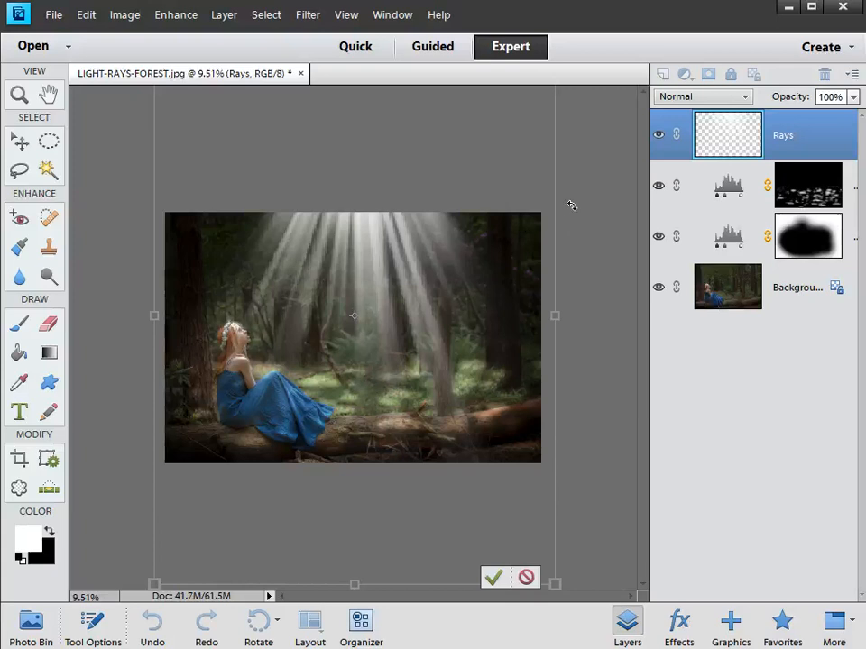
# Rotate the rays clockwise, shift them so they slant down toward the woman from the photo's upper edge, and commit the transform
pyautogui.moveTo(572, 204); pyautogui.dragTo(630, 291)
pyautogui.moveTo(482, 267); pyautogui.dragTo(467, 270)
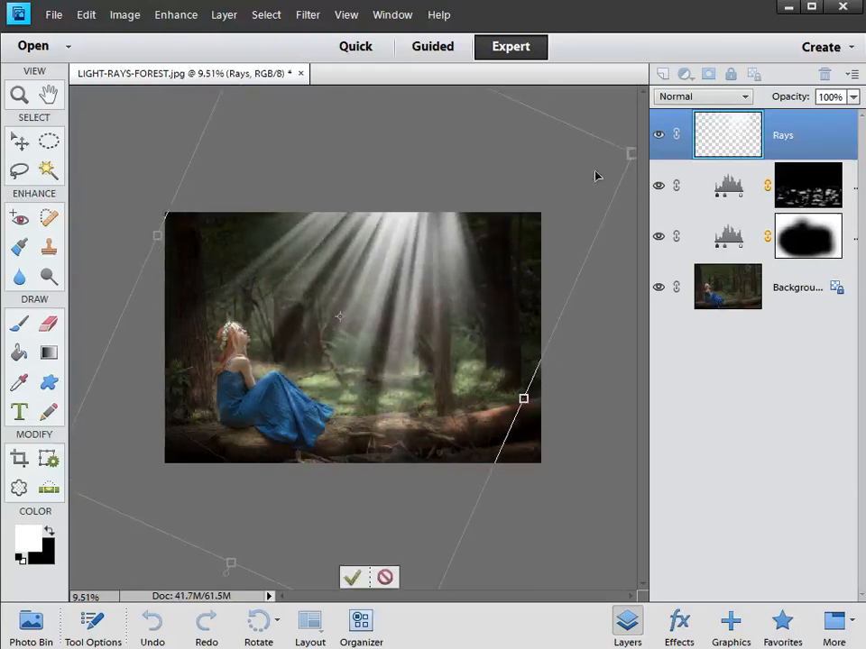
pyautogui.moveTo(630, 154)
pyautogui.mouseDown()
pyautogui.moveTo(602, 169)
pyautogui.moveTo(622, 160)
pyautogui.mouseUp()
pyautogui.moveTo(568, 204); pyautogui.dragTo(574, 202)
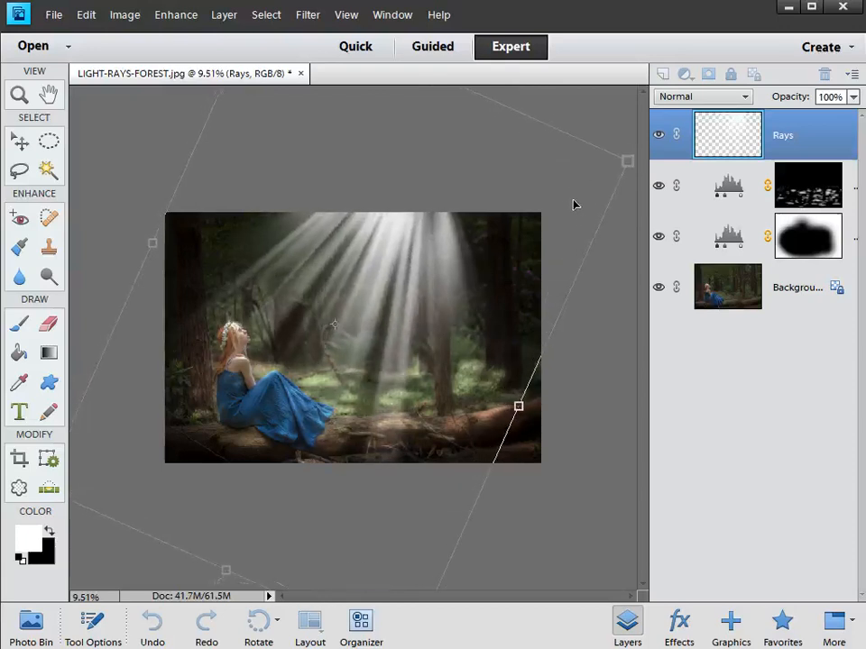
pyautogui.click(347, 577)
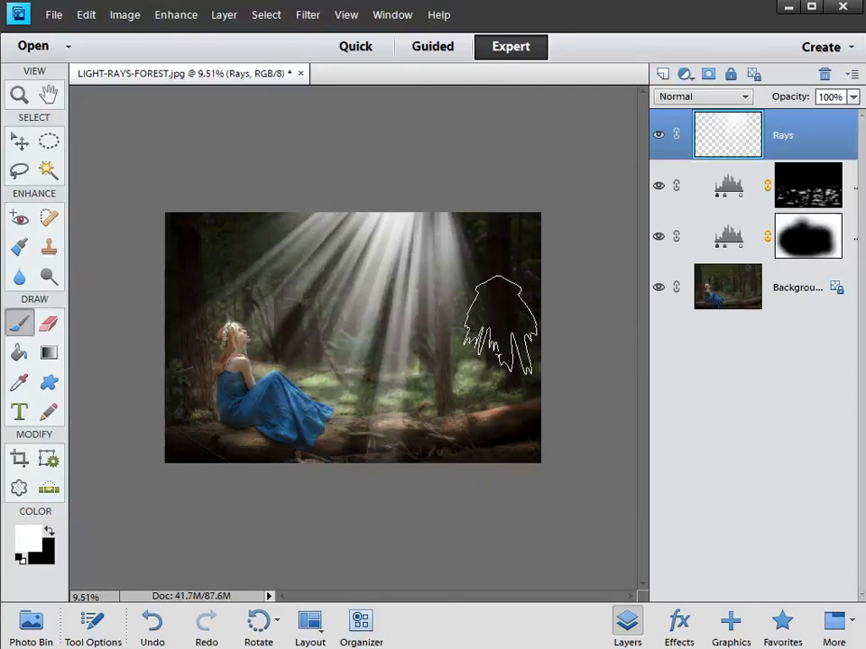
# Lower the Rays layer's opacity to 57%
pyautogui.scroll(1, 493, 320)
pyautogui.scroll(3, 501, 329)
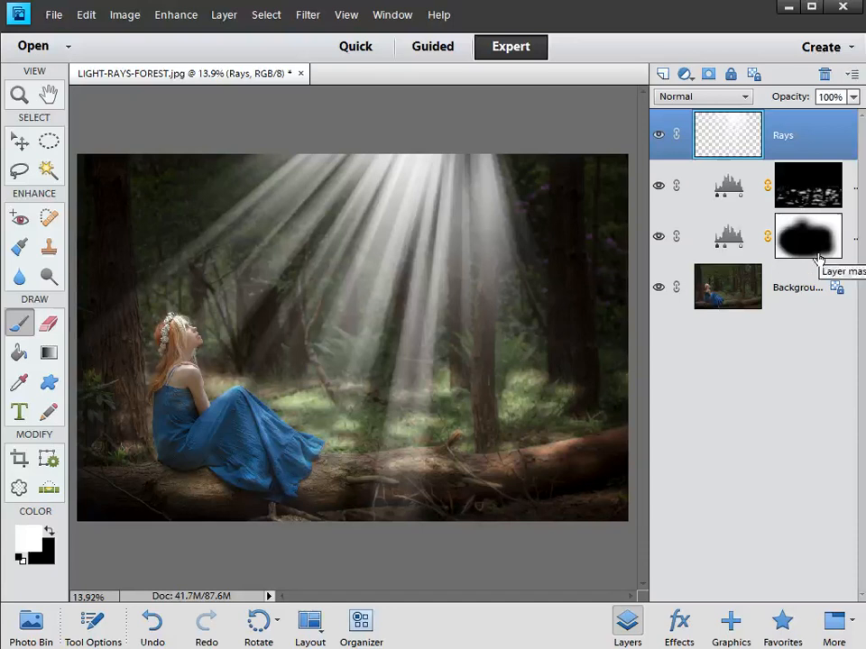
pyautogui.click(853, 98)
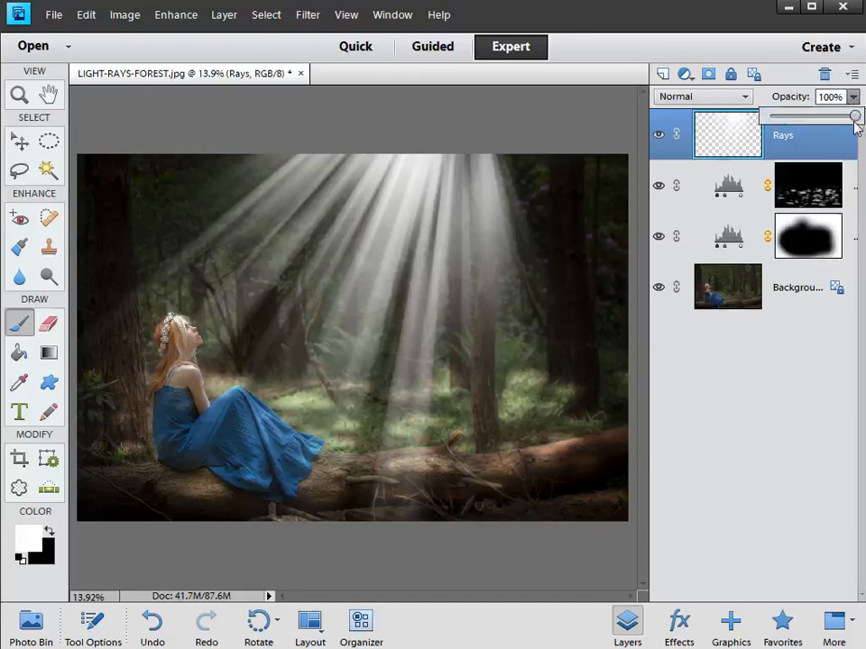
pyautogui.moveTo(854, 118); pyautogui.dragTo(817, 116)
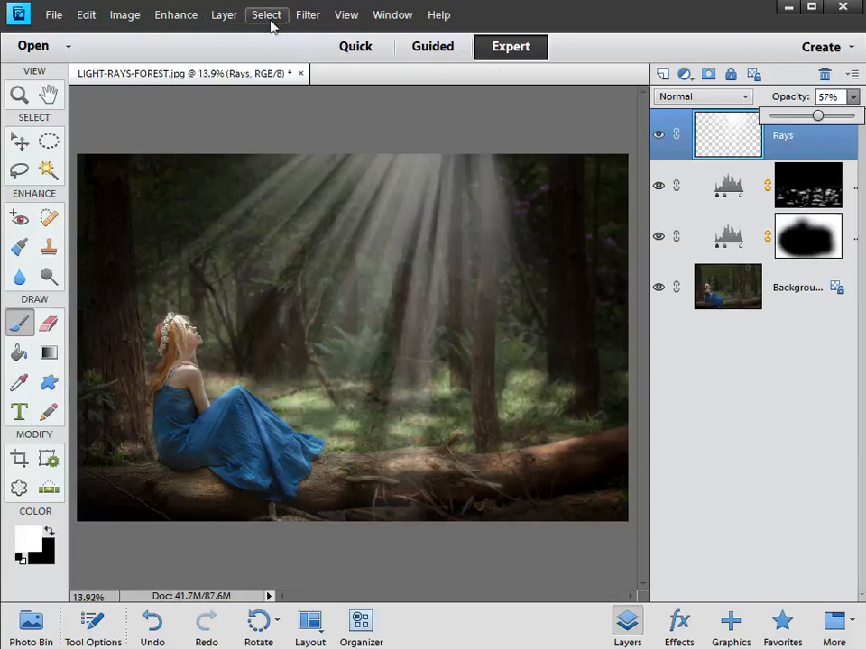
# Start a Hue/Saturation adjustment on the Rays layer with Colorize enabled
pyautogui.click(174, 16)
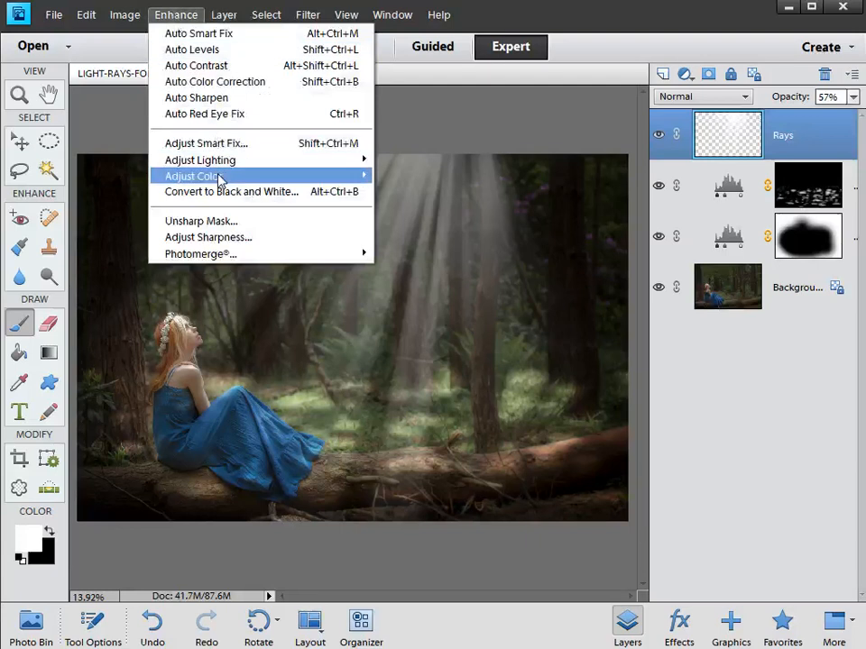
pyautogui.moveTo(218, 176)
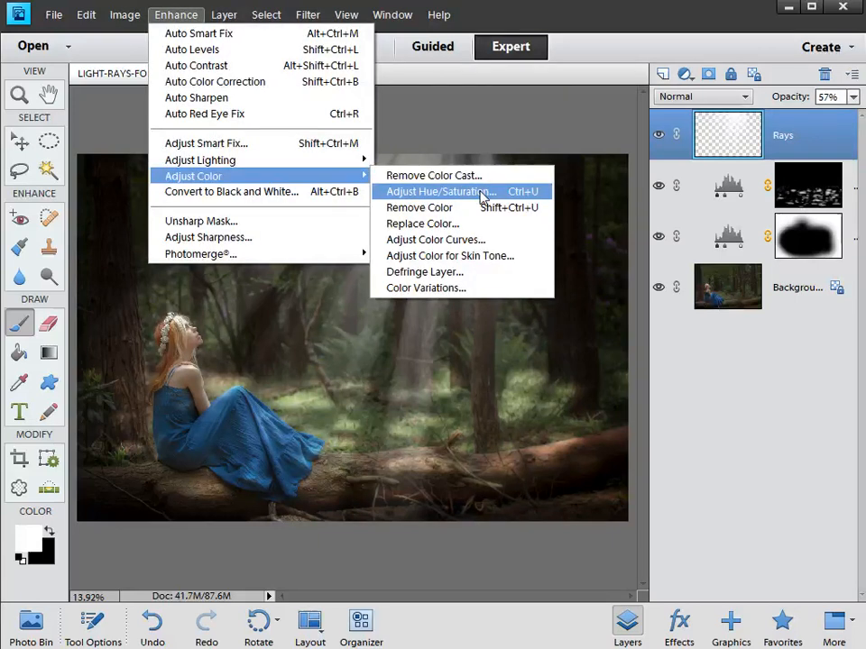
pyautogui.click(540, 195)
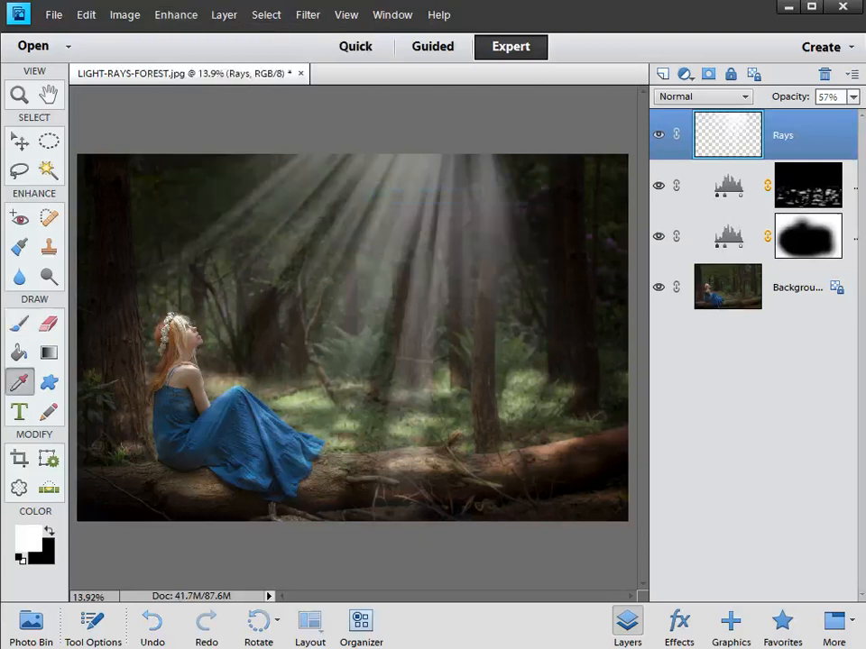
pyautogui.moveTo(549, 199); pyautogui.dragTo(639, 245)
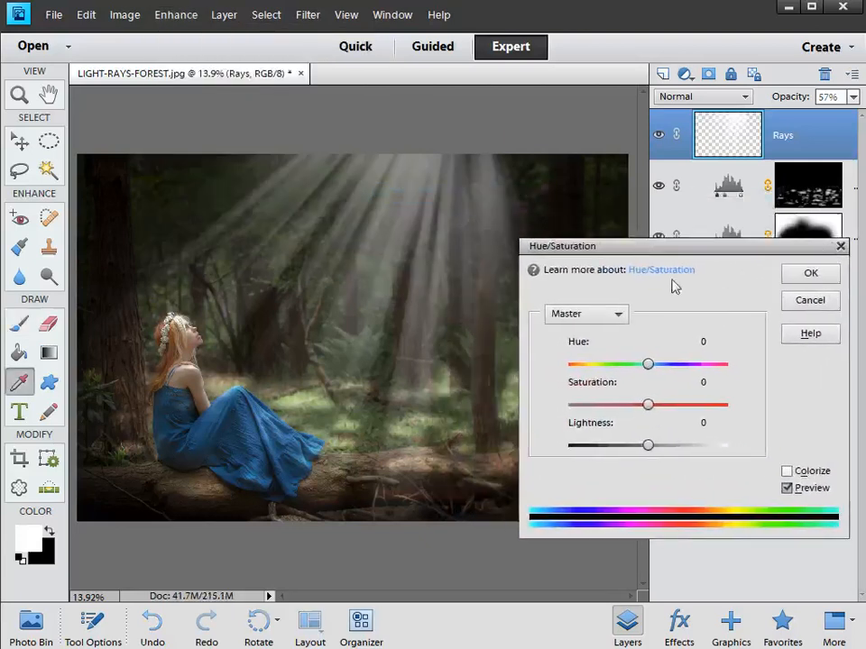
pyautogui.click(788, 474)
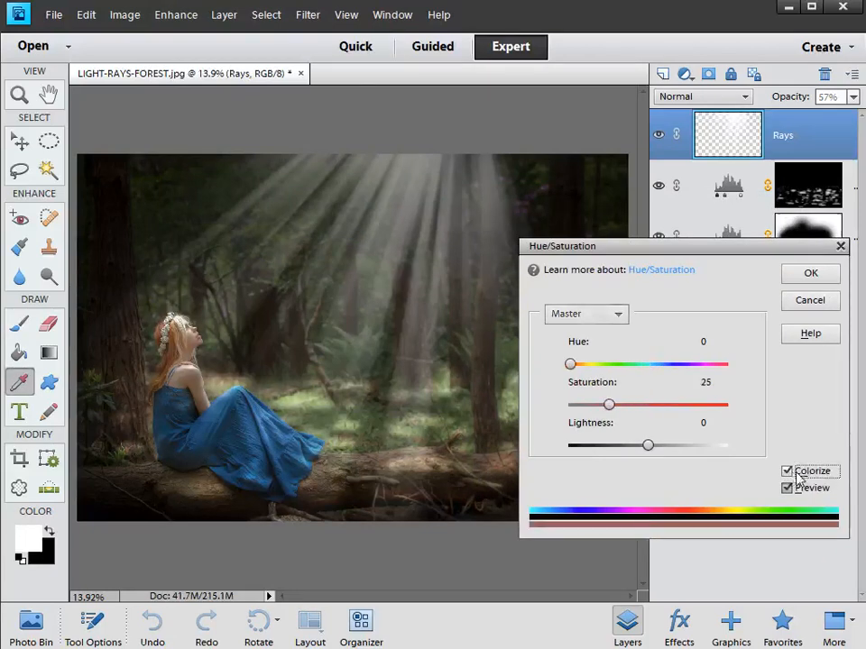
# Tint the rays warm yellow with Hue 55, Saturation 60 and Lightness -5, and apply the adjustment
pyautogui.moveTo(646, 446); pyautogui.dragTo(643, 448)
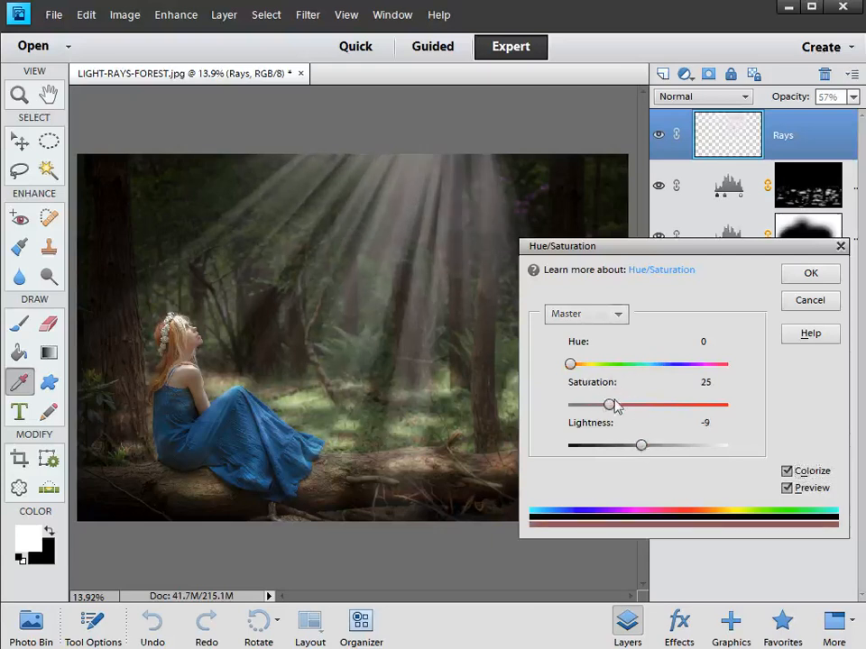
pyautogui.moveTo(612, 412); pyautogui.dragTo(702, 424)
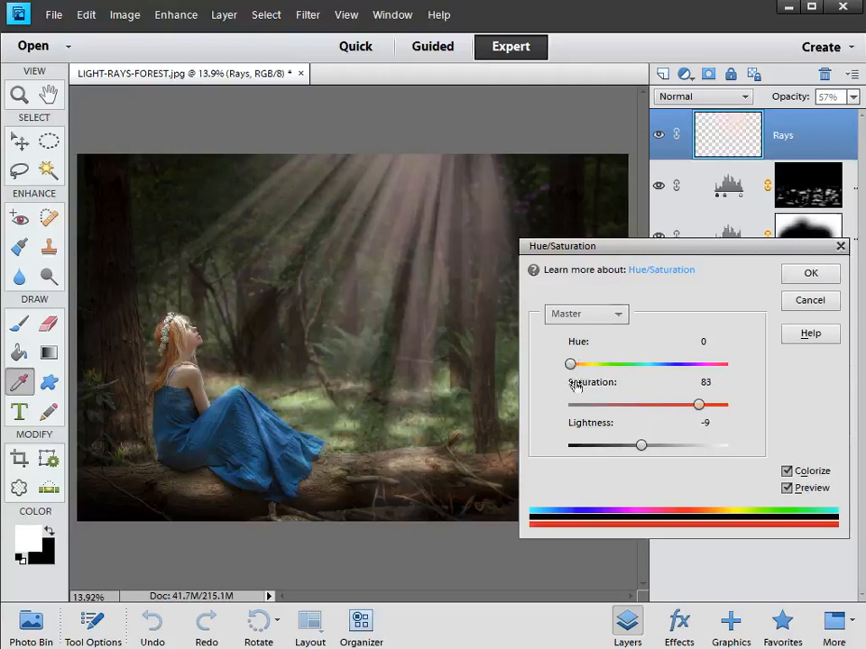
pyautogui.moveTo(571, 365); pyautogui.dragTo(595, 370)
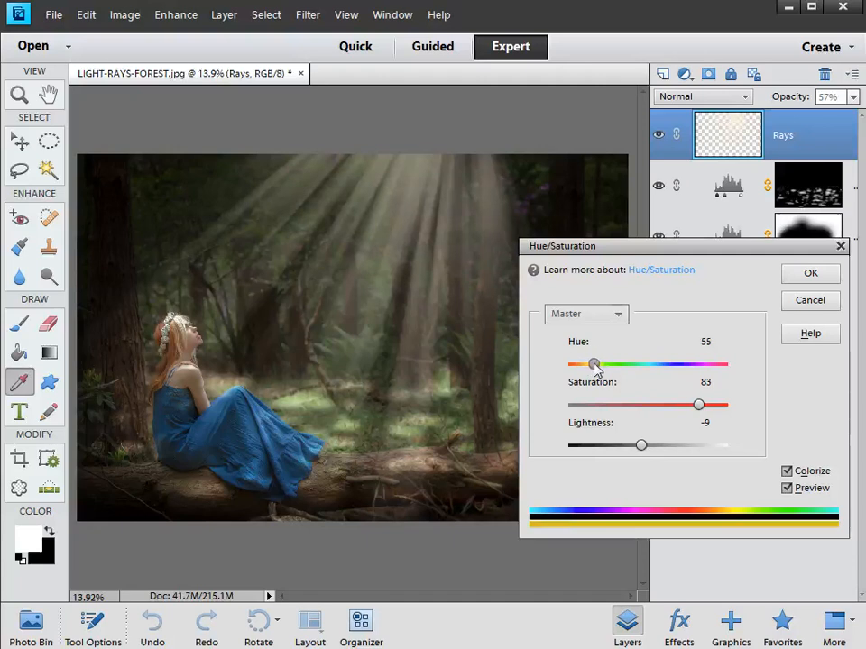
pyautogui.moveTo(640, 446); pyautogui.dragTo(643, 446)
pyautogui.moveTo(699, 405); pyautogui.dragTo(663, 406)
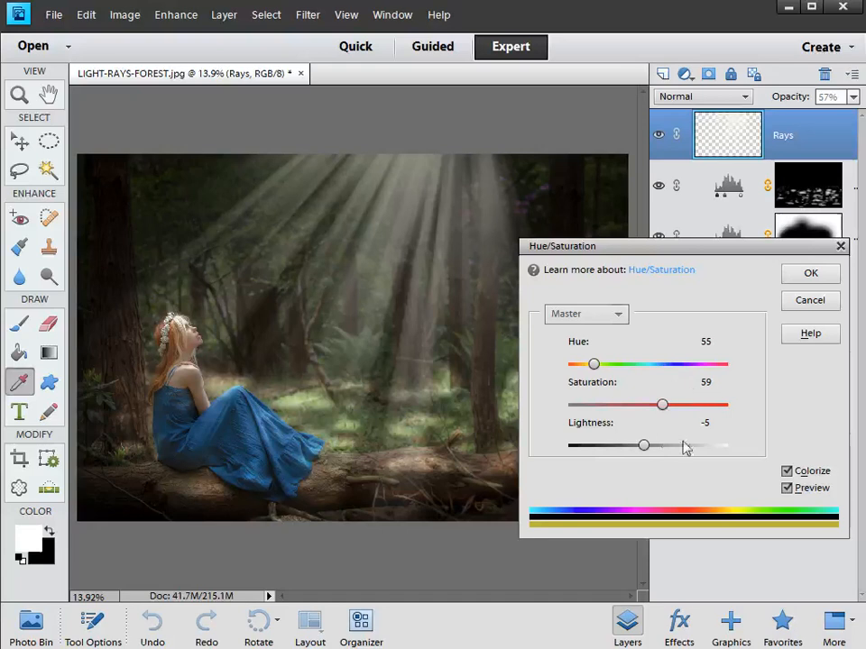
pyautogui.click(707, 382)
pyautogui.write('60')
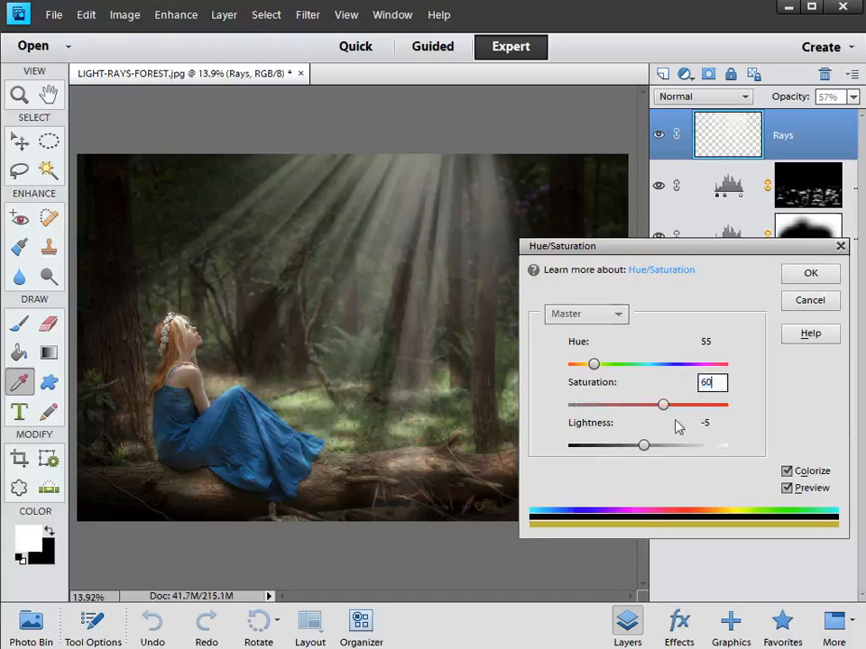
pyautogui.click(807, 276)
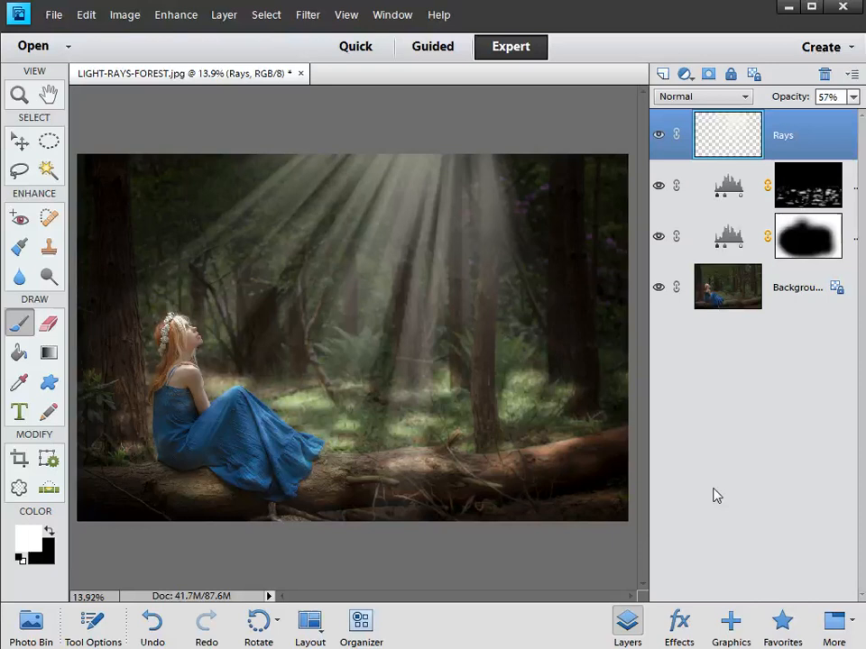
# Add a Reveal All layer mask to the Rays layer
pyautogui.click(223, 18)
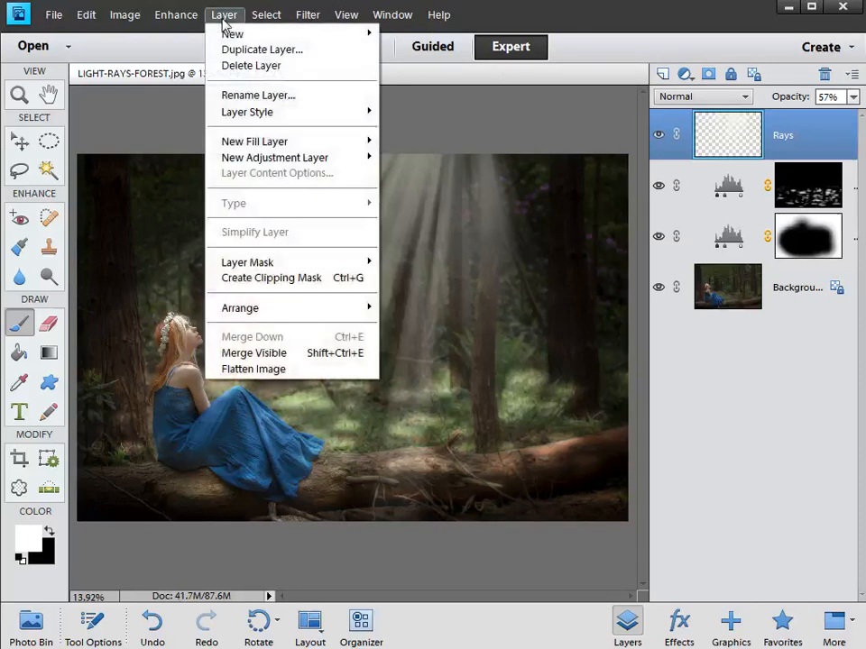
pyautogui.moveTo(271, 265)
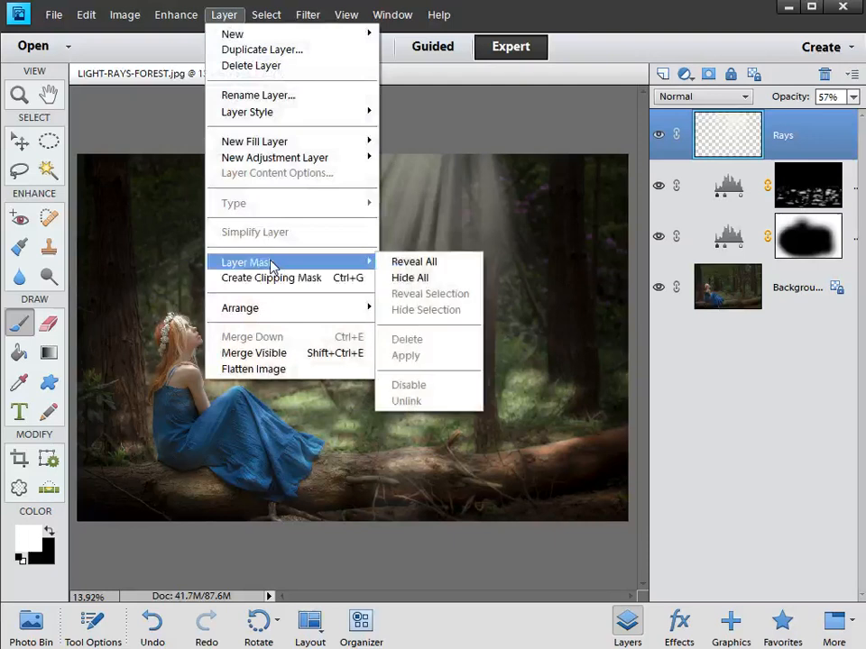
pyautogui.click(448, 262)
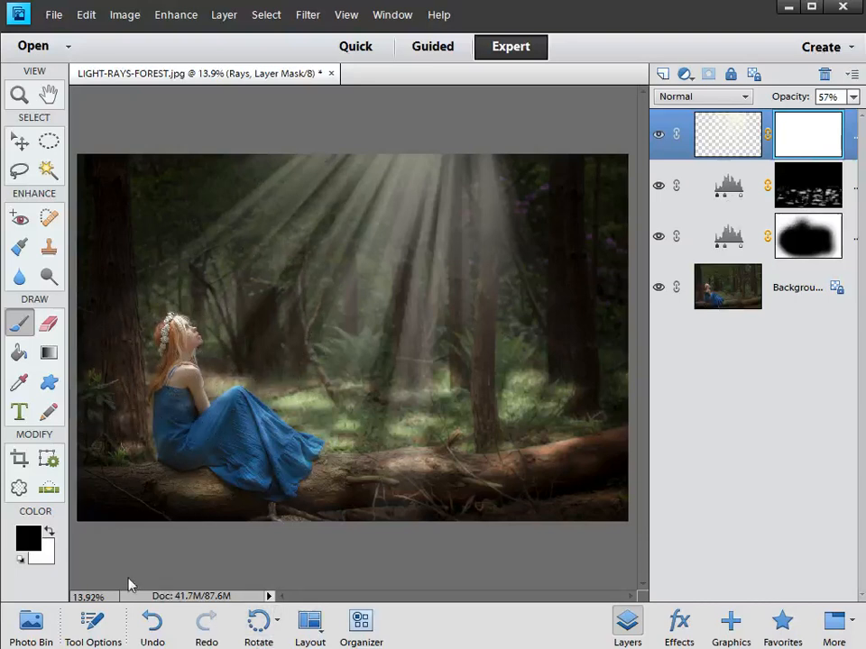
# Set the Brush tool to the soft round 300 px brush at 25% opacity for painting on the Rays mask
pyautogui.click(94, 628)
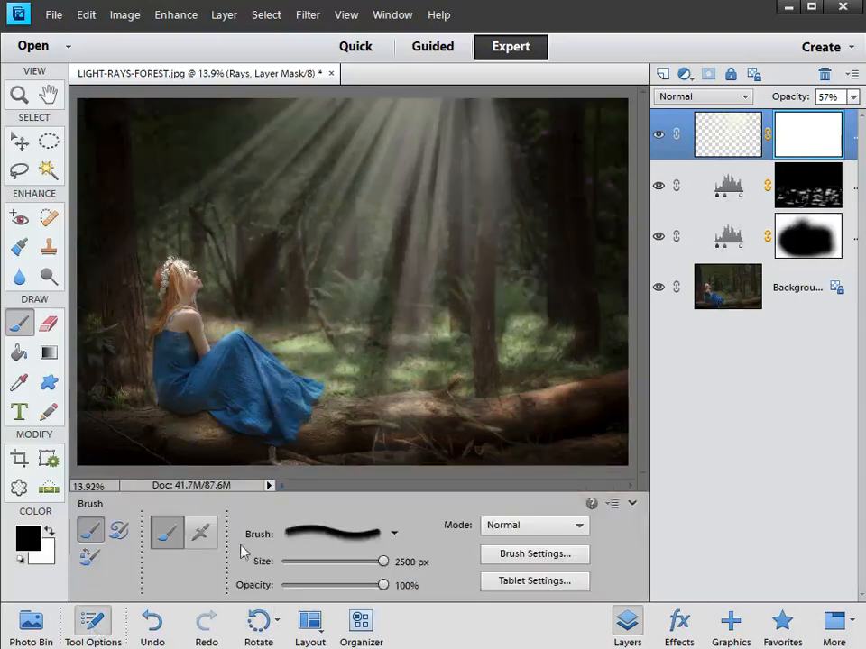
pyautogui.click(391, 532)
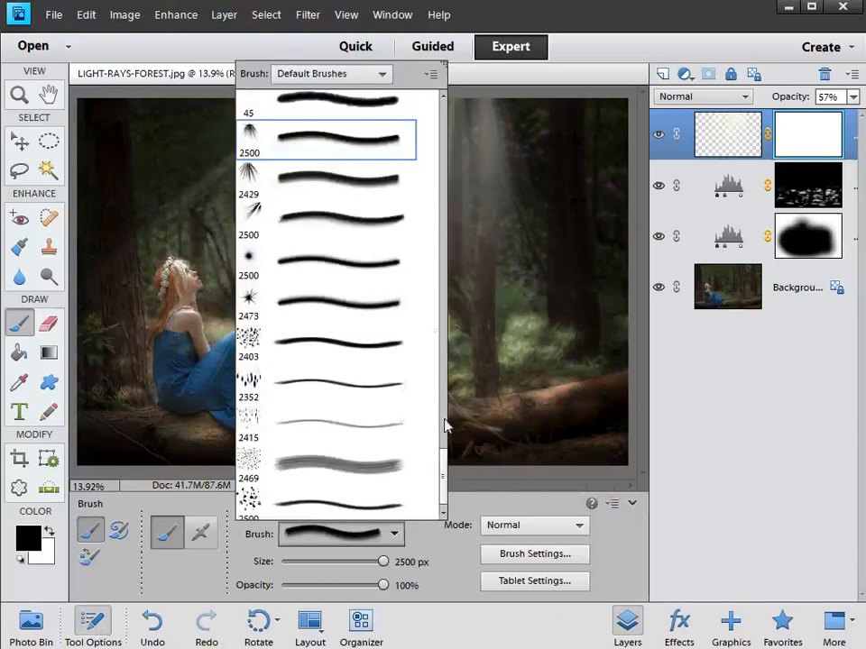
pyautogui.moveTo(442, 482)
pyautogui.mouseDown()
pyautogui.moveTo(435, 126)
pyautogui.moveTo(431, 174)
pyautogui.mouseUp()
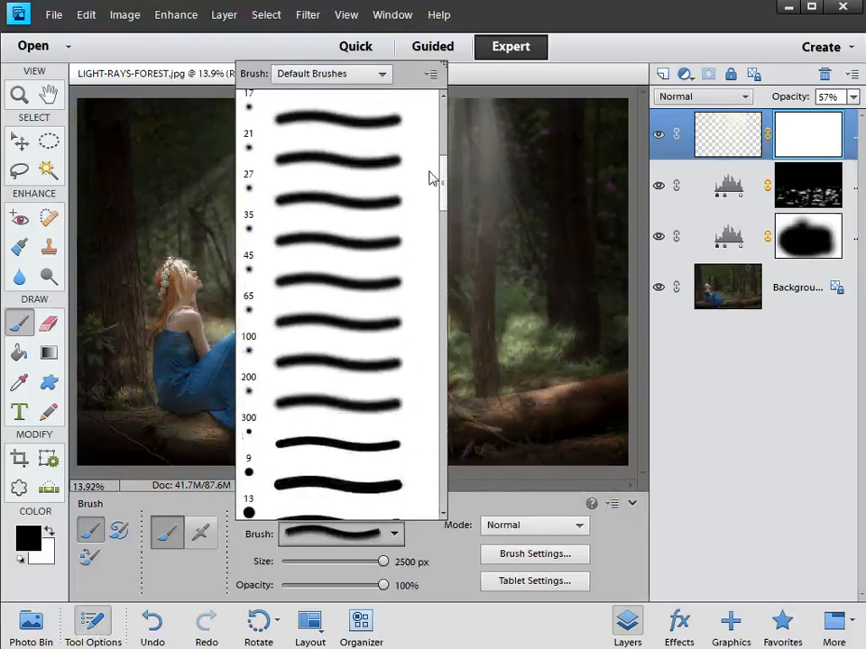
pyautogui.click(271, 406)
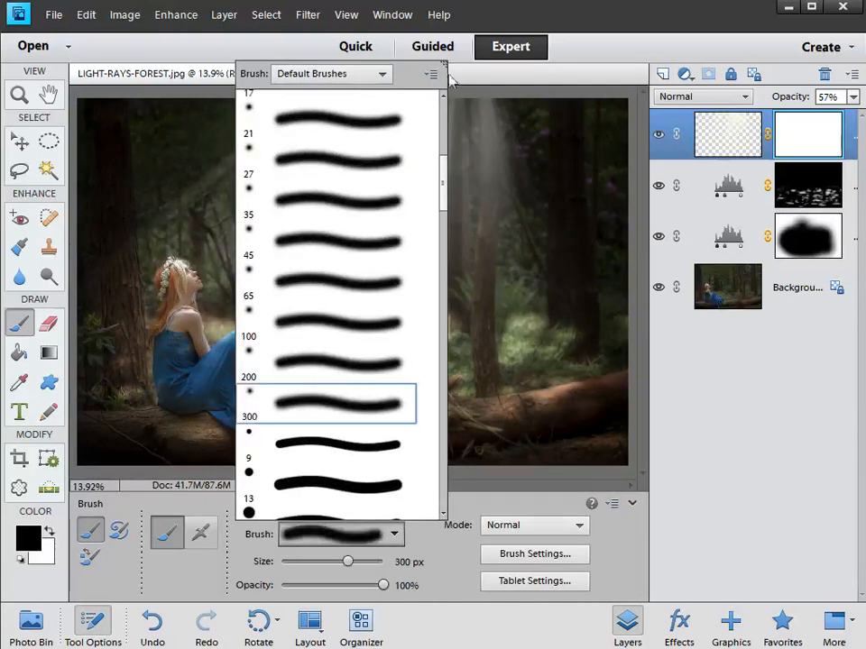
pyautogui.click(581, 55)
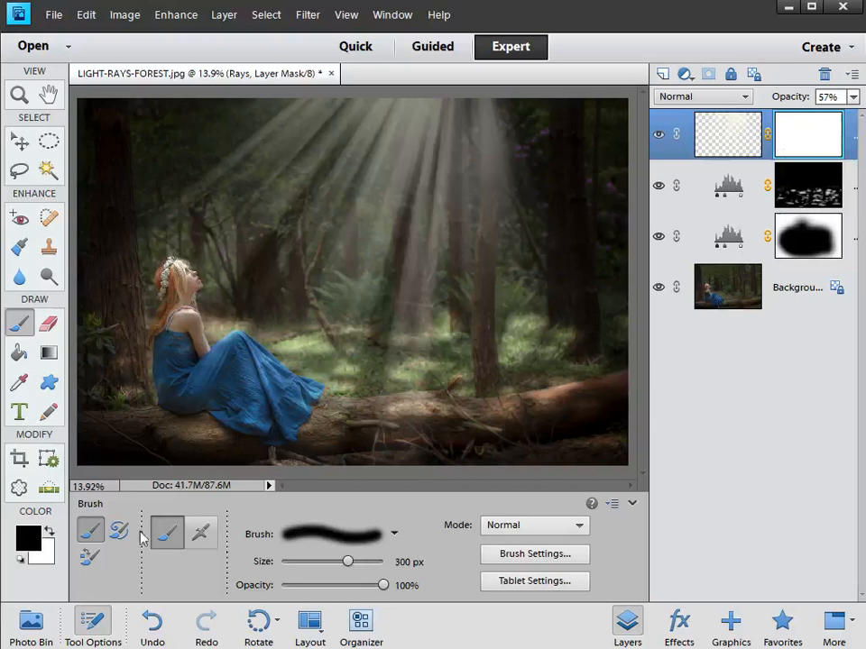
pyautogui.moveTo(384, 585); pyautogui.dragTo(308, 597)
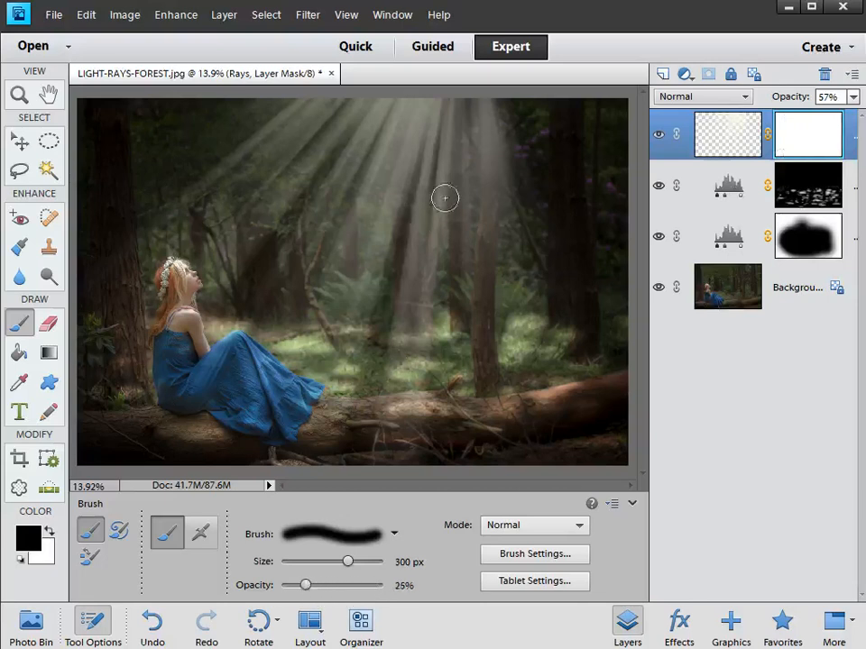
# Paint black on the Rays mask over the background tree trunks to fade the rays there, reducing the brush to 250 px
pyautogui.scroll(4, 483, 164)
pyautogui.moveTo(486, 295)
pyautogui.mouseDown()
pyautogui.moveTo(496, 225)
pyautogui.moveTo(487, 70)
pyautogui.moveTo(487, 248)
pyautogui.mouseUp()
pyautogui.moveTo(477, 104); pyautogui.dragTo(492, 194)
pyautogui.moveTo(259, 187)
pyautogui.mouseDown()
pyautogui.moveTo(270, 282)
pyautogui.moveTo(263, 141)
pyautogui.moveTo(271, 94)
pyautogui.mouseUp()
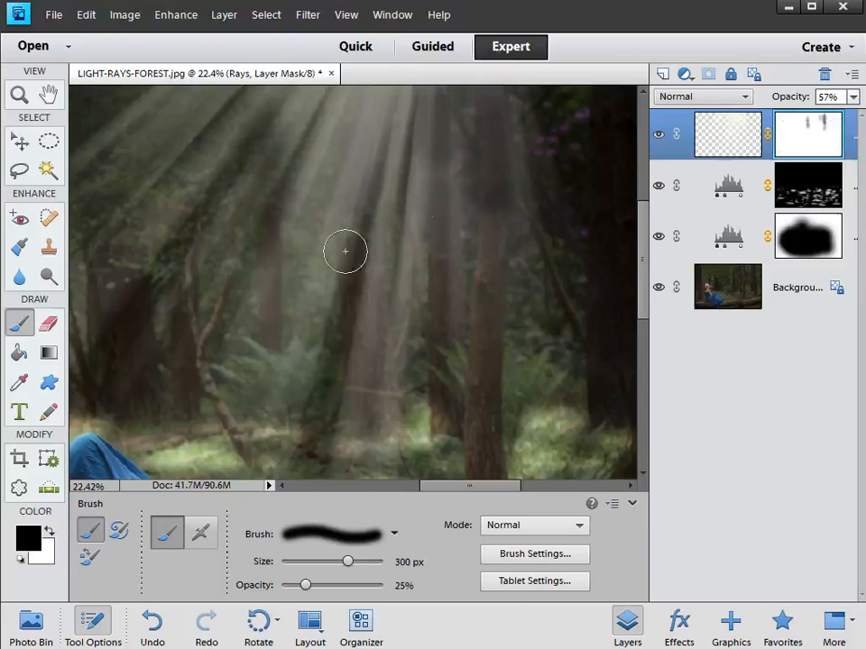
pyautogui.press('[')
pyautogui.press('[')
pyautogui.moveTo(430, 178); pyautogui.dragTo(432, 92)
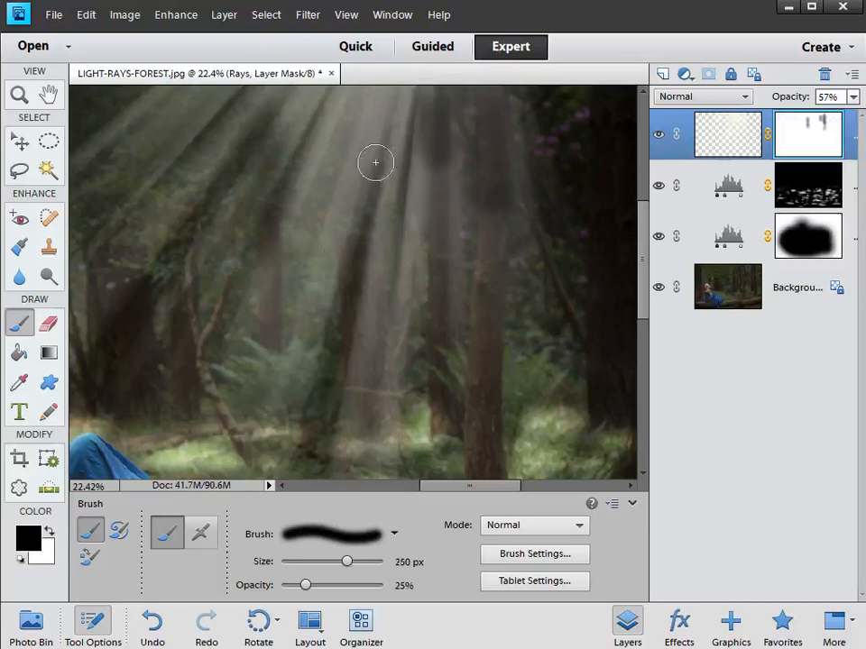
# Fade the upper part of the rays by painting black across them on the Rays mask with a 400 px brush
pyautogui.hotkey('ctrl', '0')
pyautogui.press(']')
pyautogui.press(']')
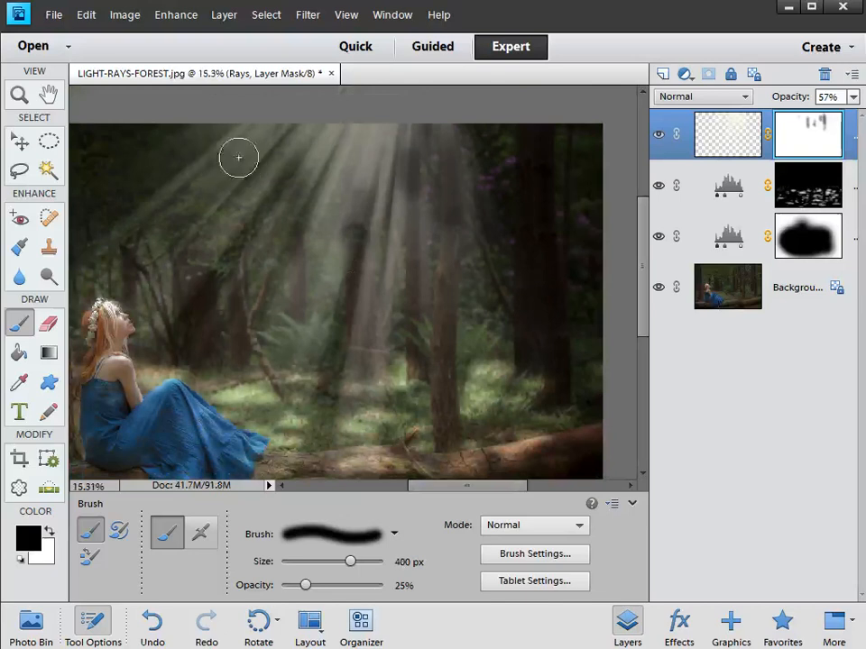
pyautogui.moveTo(303, 155)
pyautogui.mouseDown()
pyautogui.moveTo(247, 167)
pyautogui.moveTo(314, 140)
pyautogui.moveTo(310, 162)
pyautogui.moveTo(357, 139)
pyautogui.moveTo(300, 155)
pyautogui.moveTo(396, 162)
pyautogui.moveTo(418, 149)
pyautogui.moveTo(393, 134)
pyautogui.moveTo(479, 145)
pyautogui.moveTo(448, 131)
pyautogui.moveTo(463, 203)
pyautogui.mouseUp()
# Paint black with a 250 px brush on the Rays mask along the central tree trunk, down to the grass and up to the image edge
pyautogui.press('[')
pyautogui.press('[')
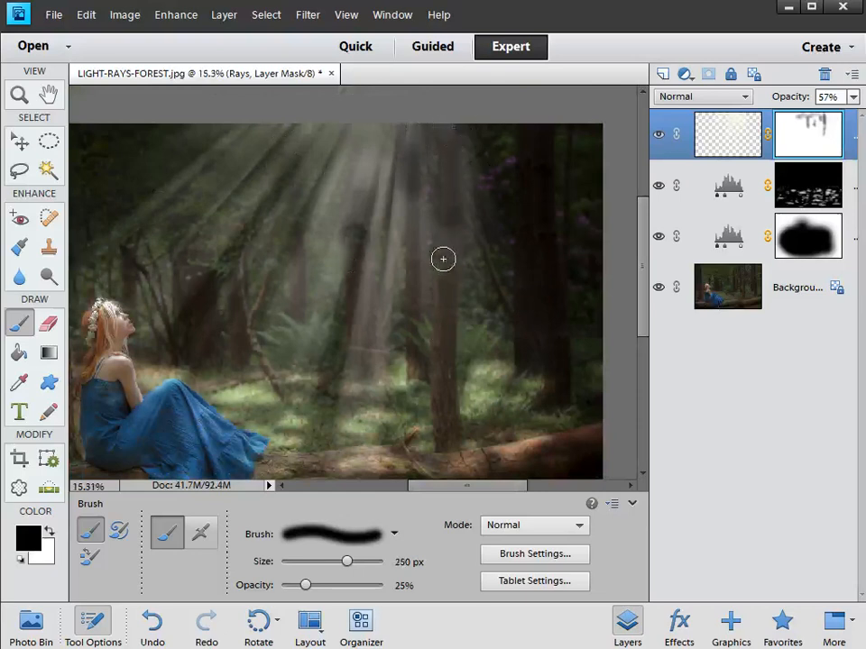
pyautogui.press('space')
pyautogui.moveTo(278, 294)
pyautogui.mouseDown()
pyautogui.moveTo(369, 234)
pyautogui.moveTo(365, 241)
pyautogui.mouseUp()
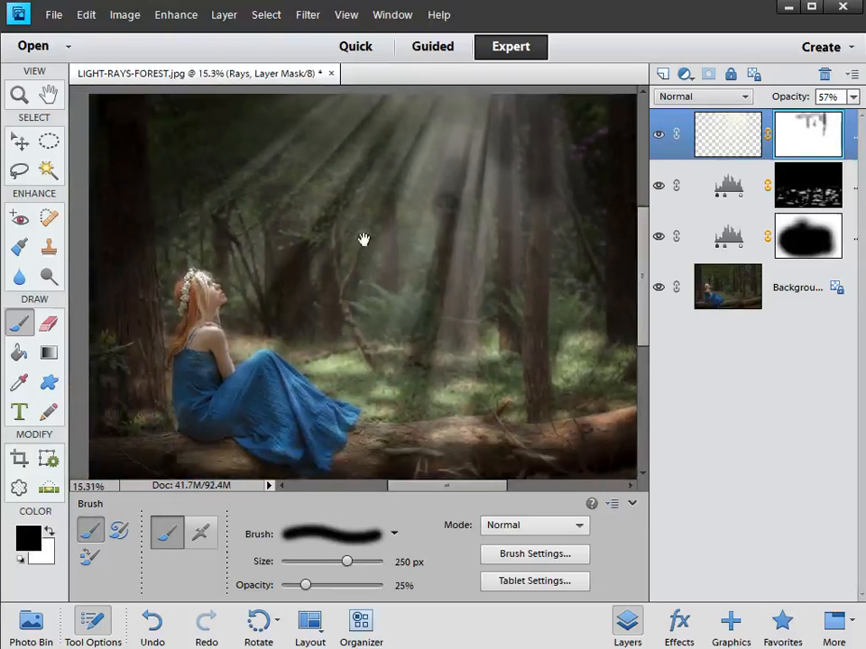
pyautogui.scroll(-1, 360, 230)
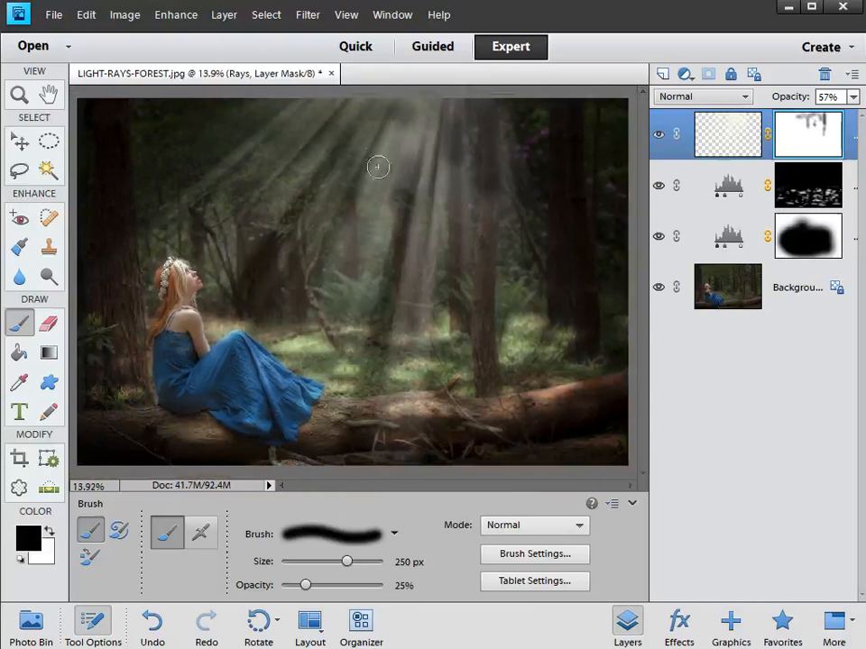
pyautogui.moveTo(409, 206)
pyautogui.mouseDown()
pyautogui.moveTo(398, 246)
pyautogui.moveTo(405, 239)
pyautogui.moveTo(407, 311)
pyautogui.moveTo(394, 210)
pyautogui.moveTo(410, 236)
pyautogui.moveTo(413, 327)
pyautogui.mouseUp()
pyautogui.moveTo(397, 149)
pyautogui.mouseDown()
pyautogui.moveTo(406, 106)
pyautogui.moveTo(410, 148)
pyautogui.moveTo(395, 91)
pyautogui.mouseUp()
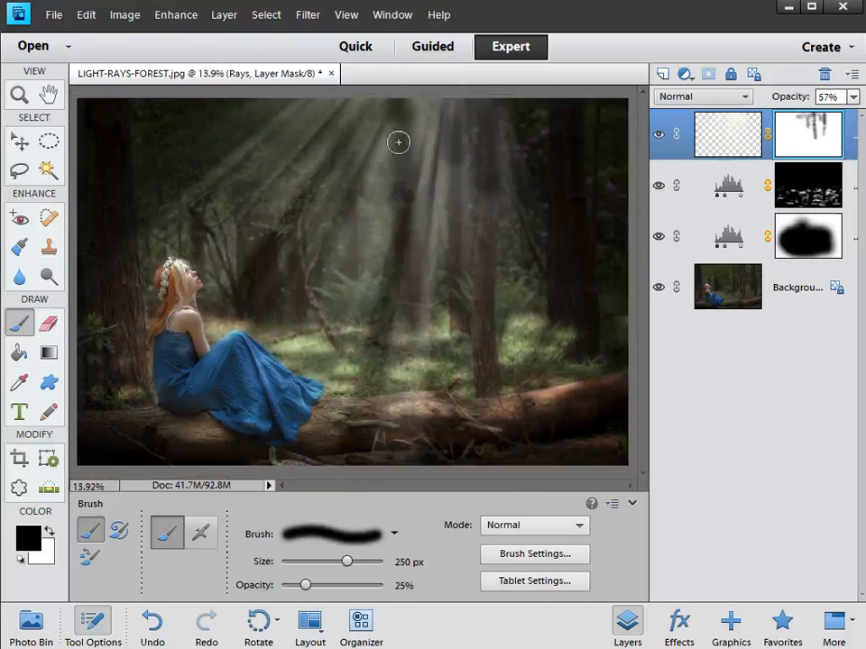
# Enlarge the brush to 500 px and soften the upper rays with black on the Rays mask, checking the black/white colour swap first
pyautogui.press(']')
pyautogui.press(']')
pyautogui.press(']')
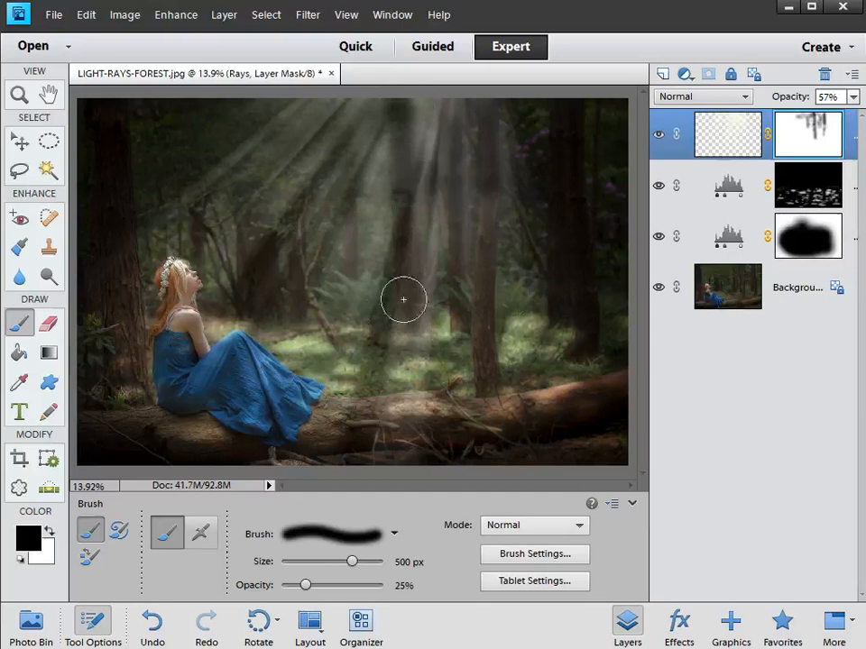
pyautogui.click(49, 531)
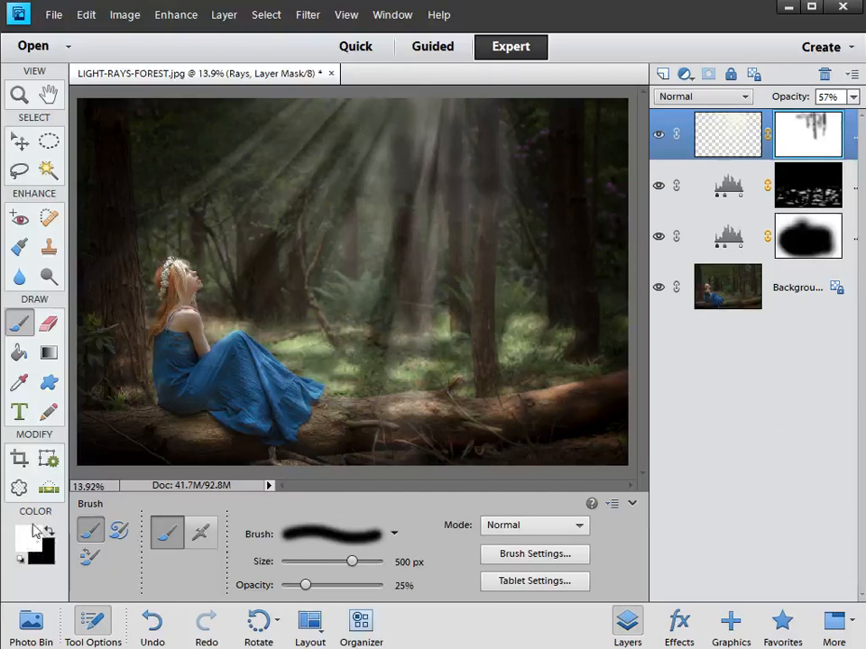
pyautogui.press('x')
pyautogui.moveTo(345, 185)
pyautogui.mouseDown()
pyautogui.moveTo(311, 119)
pyautogui.moveTo(291, 114)
pyautogui.moveTo(208, 174)
pyautogui.moveTo(159, 225)
pyautogui.moveTo(307, 248)
pyautogui.moveTo(420, 320)
pyautogui.moveTo(398, 290)
pyautogui.moveTo(389, 334)
pyautogui.moveTo(406, 378)
pyautogui.moveTo(432, 337)
pyautogui.moveTo(534, 307)
pyautogui.moveTo(495, 96)
pyautogui.mouseUp()
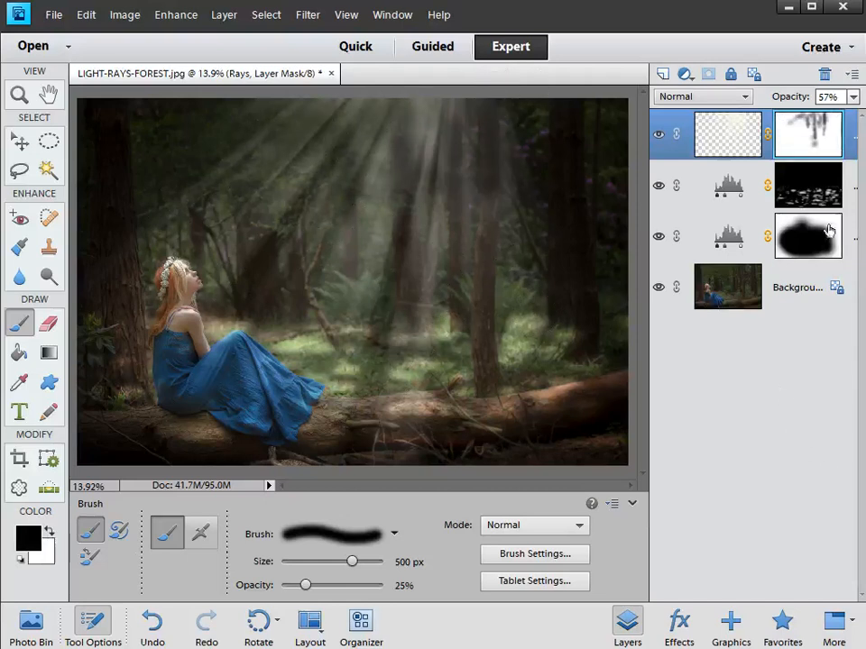
# Toggle the Rays layer mask off and on to compare the rays with and without masking
pyautogui.keyDown('shift'); pyautogui.click(816, 145); pyautogui.keyUp('shift')
pyautogui.keyDown('shift'); pyautogui.click(816, 145); pyautogui.keyUp('shift')
pyautogui.keyDown('shift'); pyautogui.click(816, 144); pyautogui.keyUp('shift')
pyautogui.keyDown('shift'); pyautogui.click(816, 145); pyautogui.keyUp('shift')
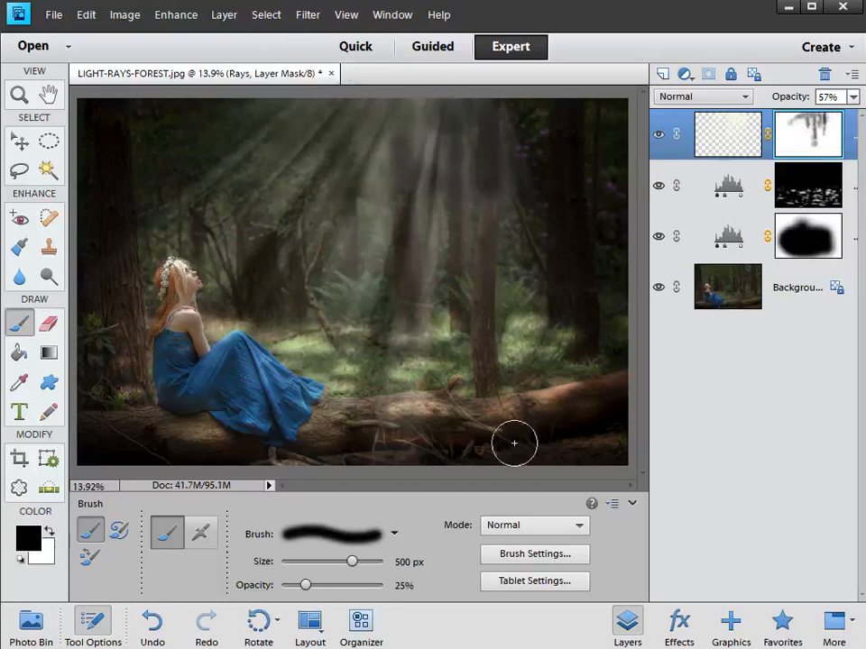
# Add a Brightness/Contrast adjustment layer above the Rays layer with the default name, Normal mode and 100% opacity
pyautogui.click(632, 503)
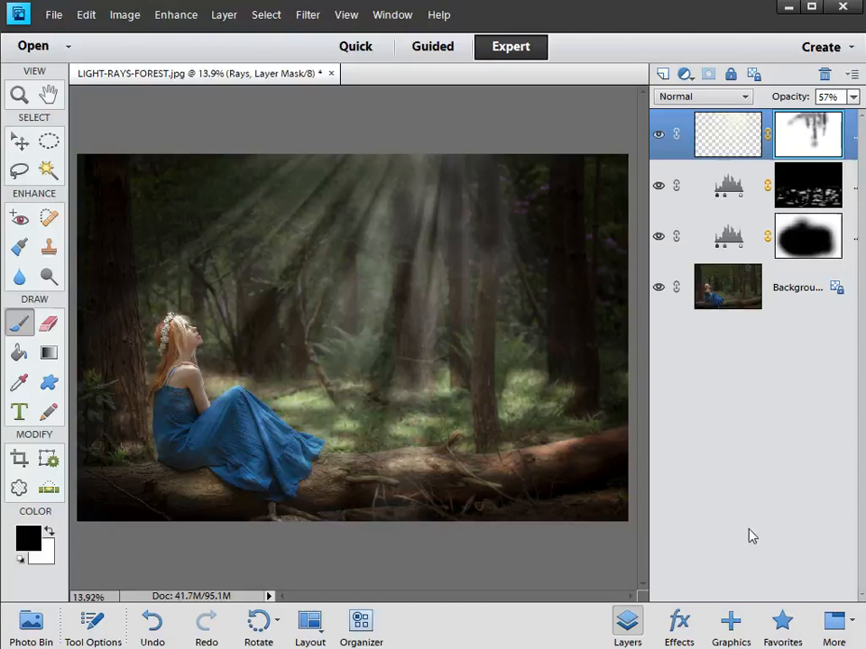
pyautogui.click(223, 17)
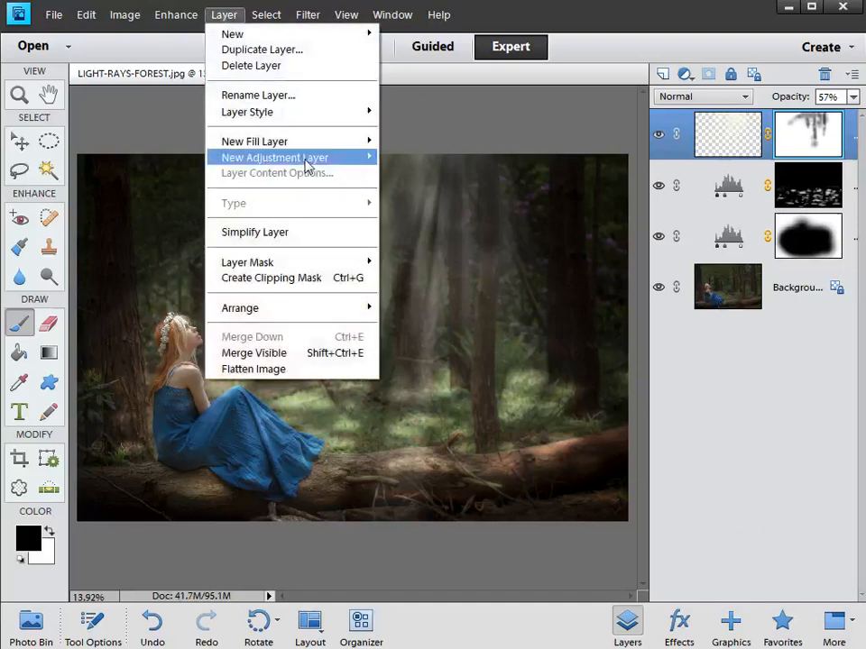
pyautogui.moveTo(306, 165)
pyautogui.click(451, 173)
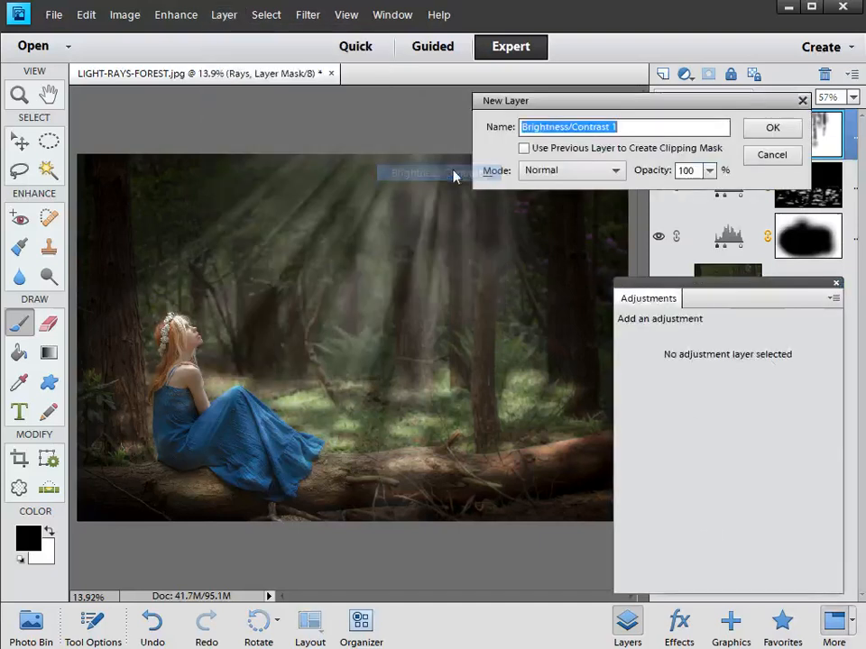
pyautogui.click(772, 127)
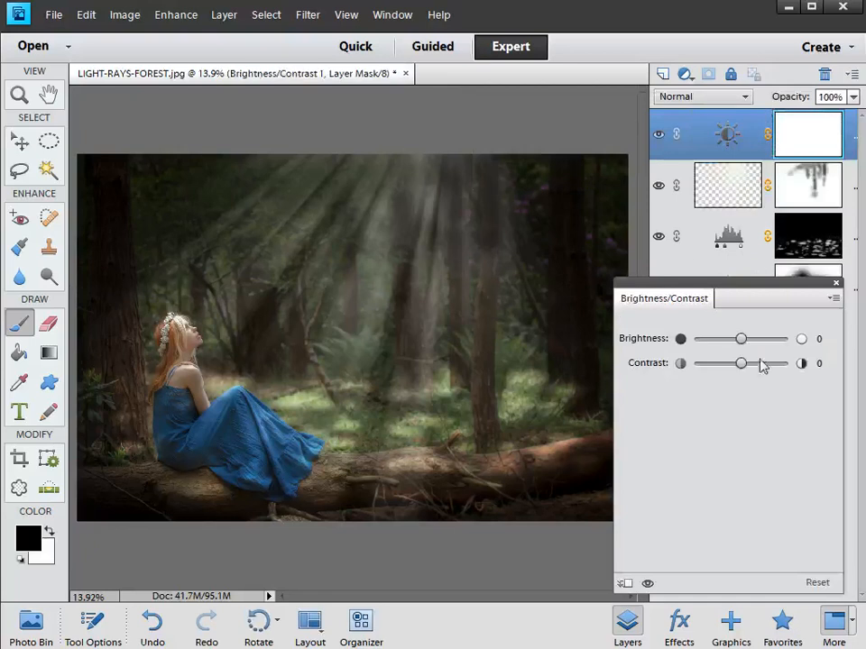
# Set the adjustment layer's Brightness to 46 and Contrast to 32
pyautogui.moveTo(740, 365); pyautogui.dragTo(754, 367)
pyautogui.click(752, 343)
pyautogui.moveTo(752, 367)
pyautogui.mouseDown()
pyautogui.moveTo(757, 372)
pyautogui.moveTo(755, 341)
pyautogui.moveTo(756, 364)
pyautogui.mouseUp()
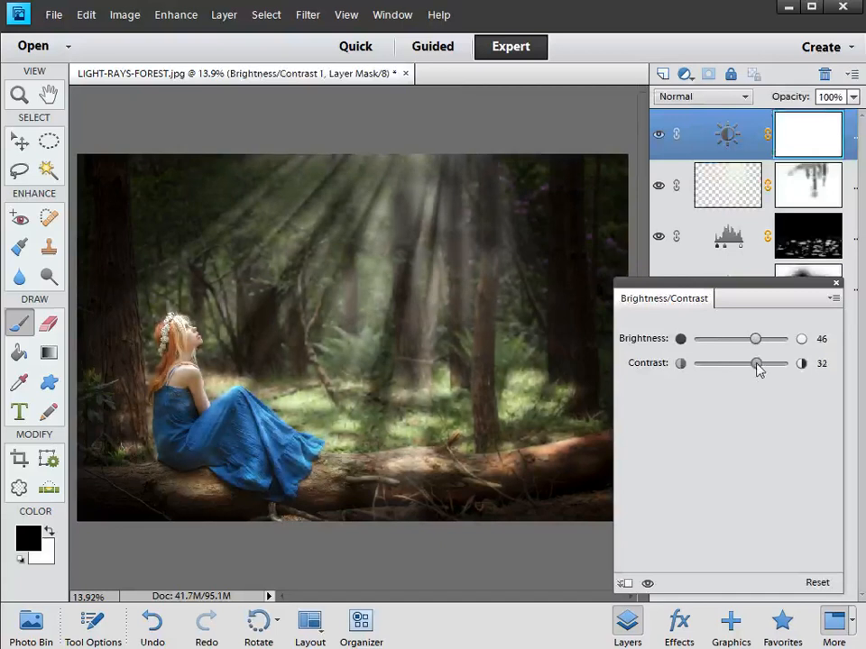
pyautogui.click(836, 283)
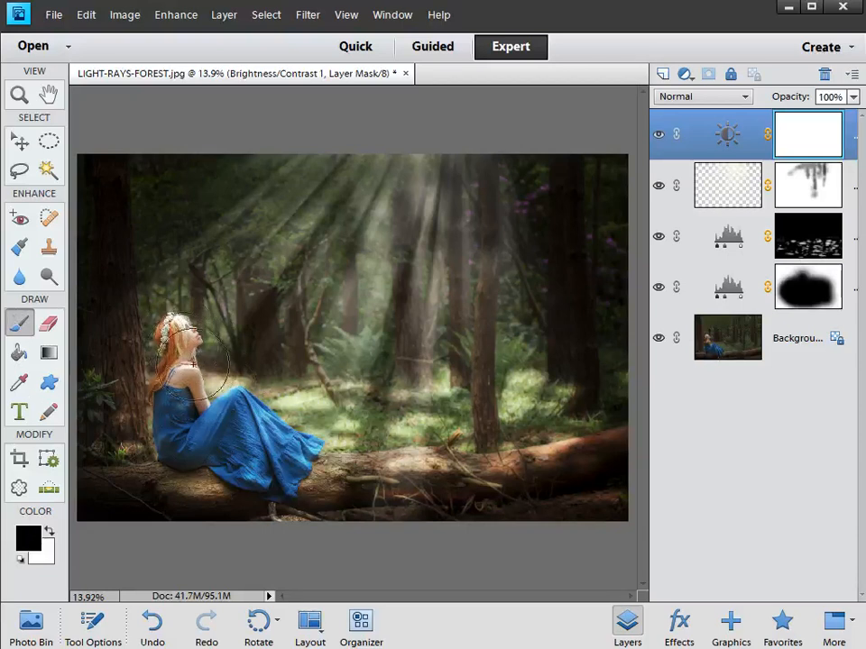
# Mask the Brightness/Contrast adjustment off the woman by painting black over her with a 1000 px brush, raising the brush opacity to 100%
pyautogui.moveTo(249, 409)
pyautogui.mouseDown()
pyautogui.moveTo(187, 329)
pyautogui.moveTo(186, 337)
pyautogui.mouseUp()
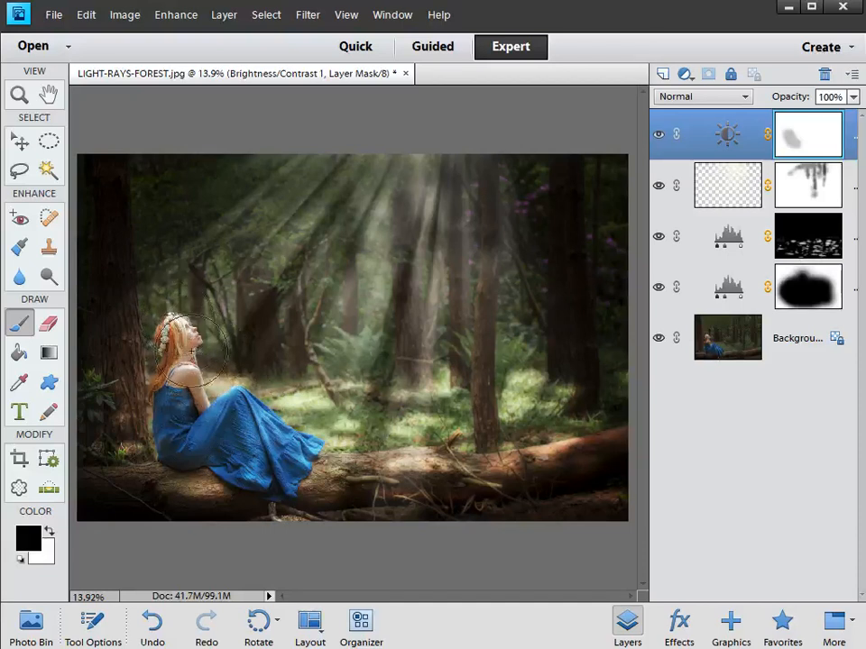
pyautogui.moveTo(254, 442)
pyautogui.mouseDown()
pyautogui.moveTo(187, 341)
pyautogui.moveTo(197, 351)
pyautogui.mouseUp()
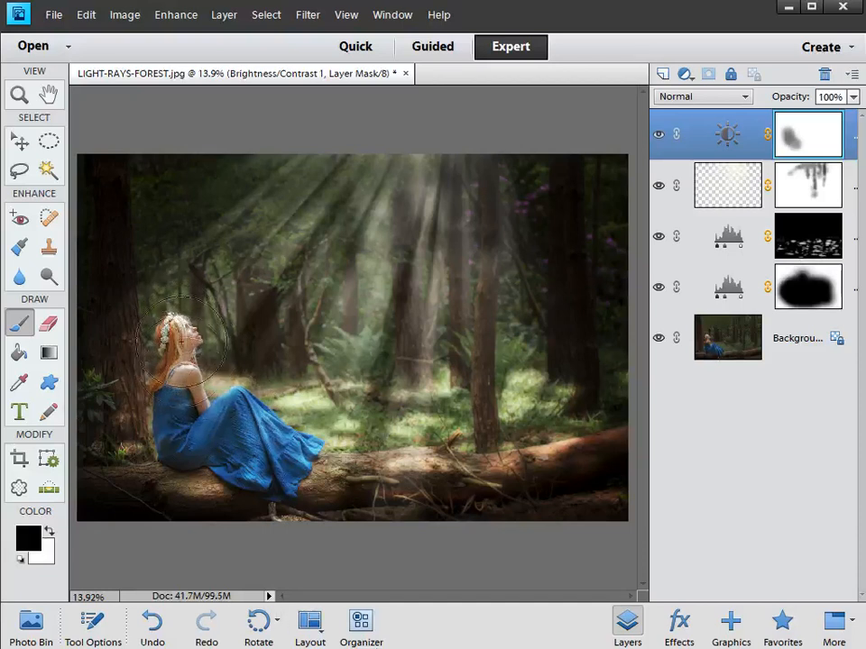
pyautogui.click(99, 632)
pyautogui.moveTo(306, 584); pyautogui.dragTo(386, 586)
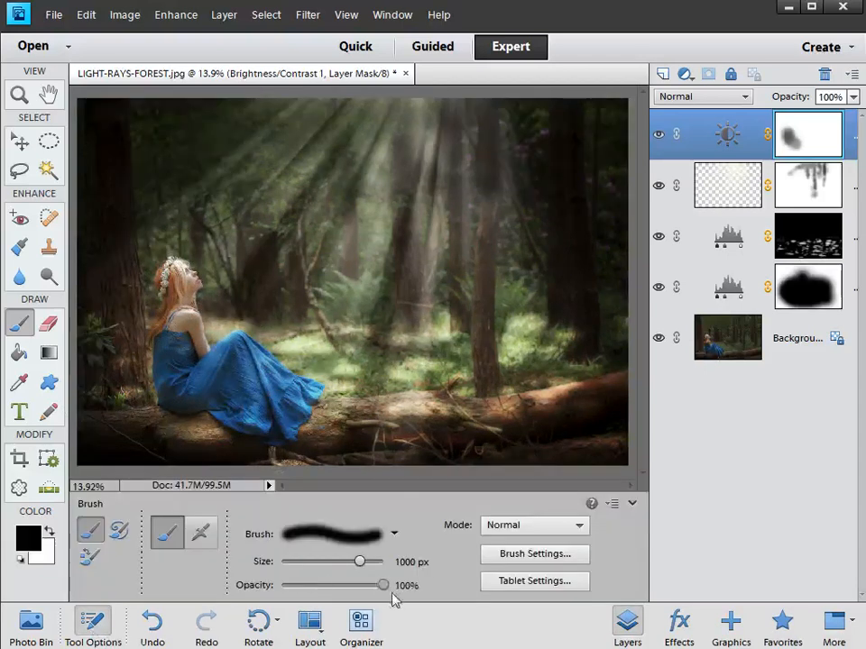
pyautogui.moveTo(175, 293)
pyautogui.mouseDown()
pyautogui.moveTo(194, 320)
pyautogui.moveTo(264, 383)
pyautogui.mouseUp()
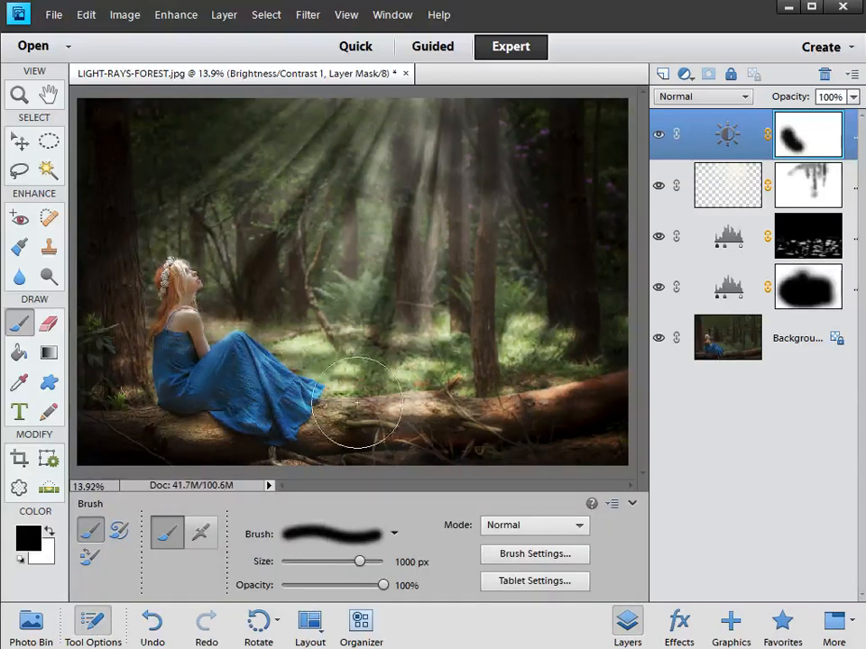
pyautogui.click(631, 503)
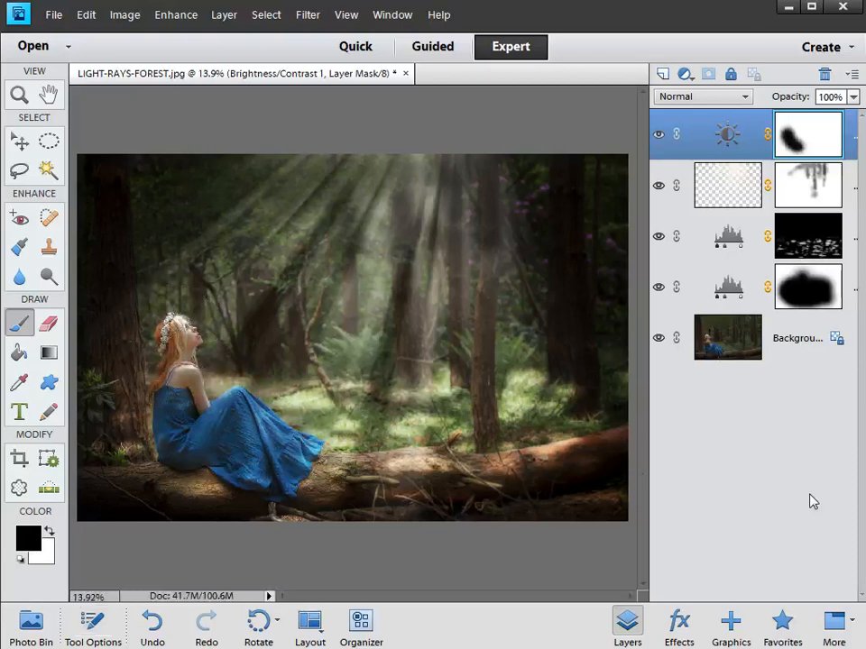